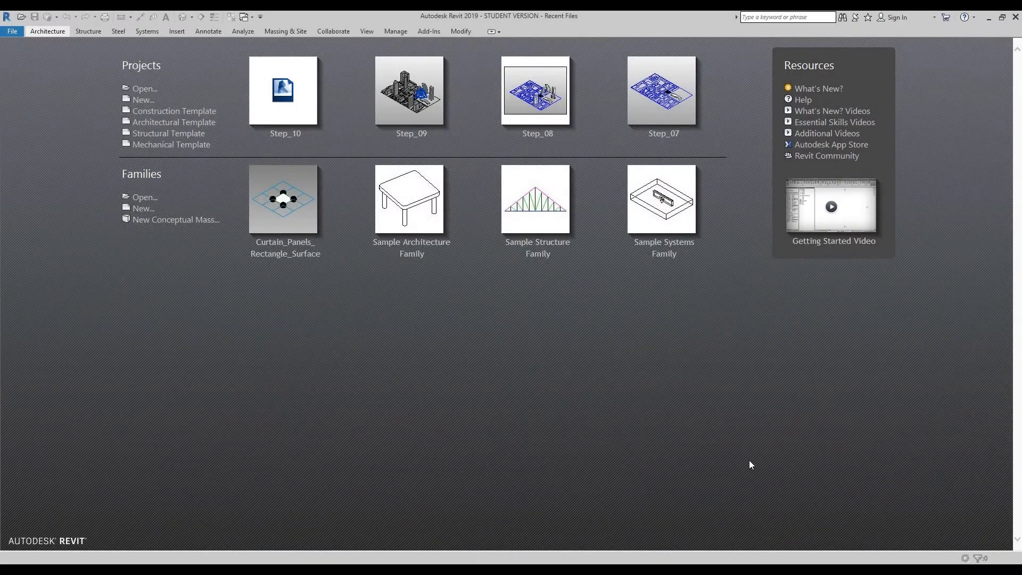
# Step: Open the project file Step_10.rvt from the datasets folder
pyautogui.click(144, 89)
pyautogui.click(407, 320)
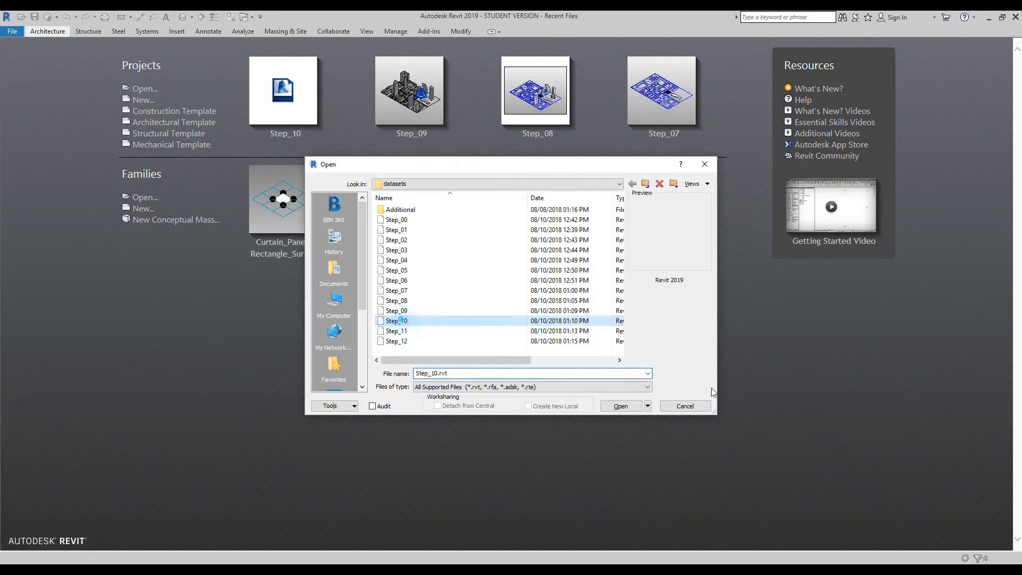
pyautogui.click(623, 406)
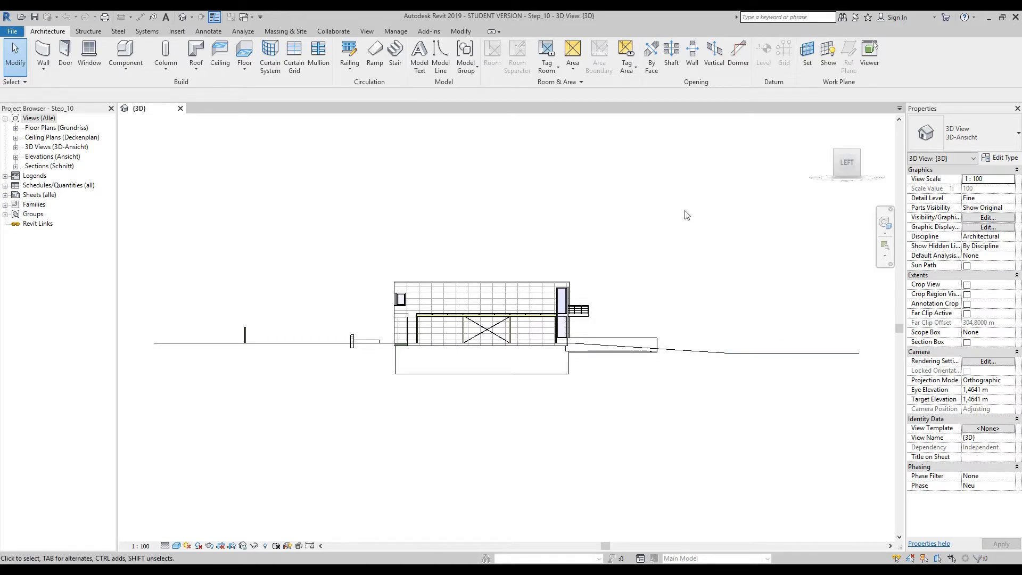
# Step: Show the 3D view isometrically from a corner in the Realistic visual style with shadows turned on
pyautogui.click(836, 152)
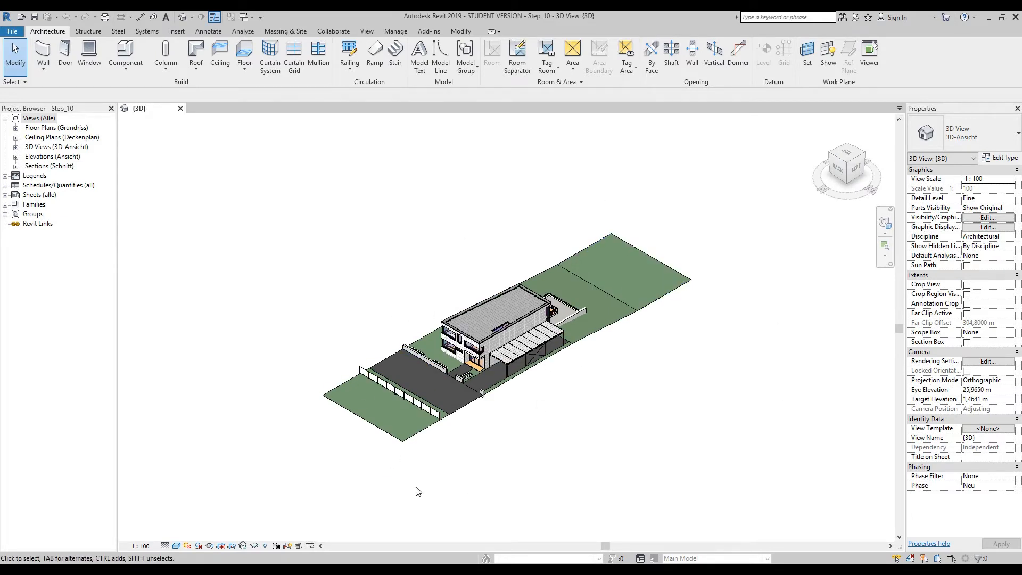
pyautogui.click(177, 546)
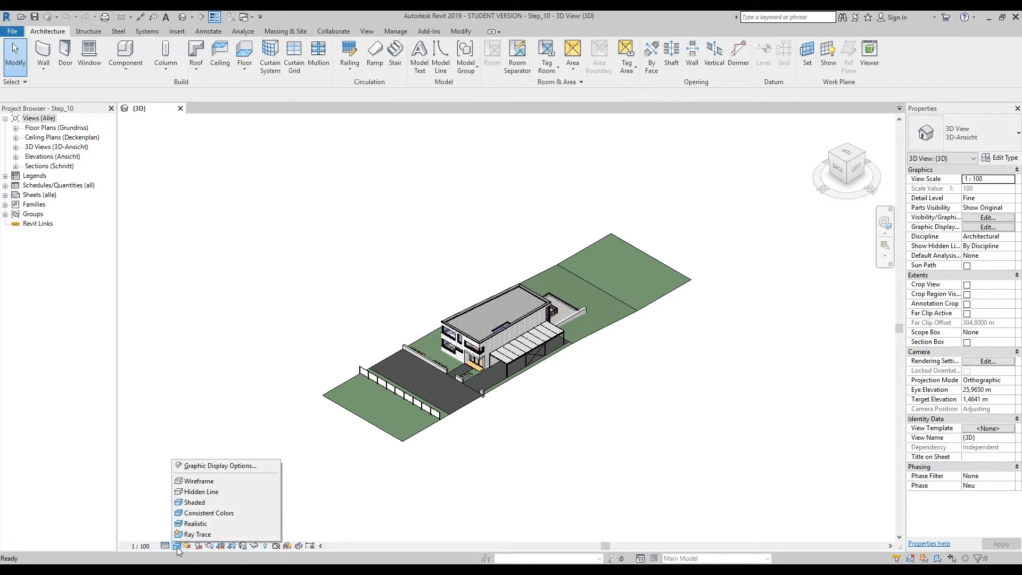
pyautogui.click(210, 524)
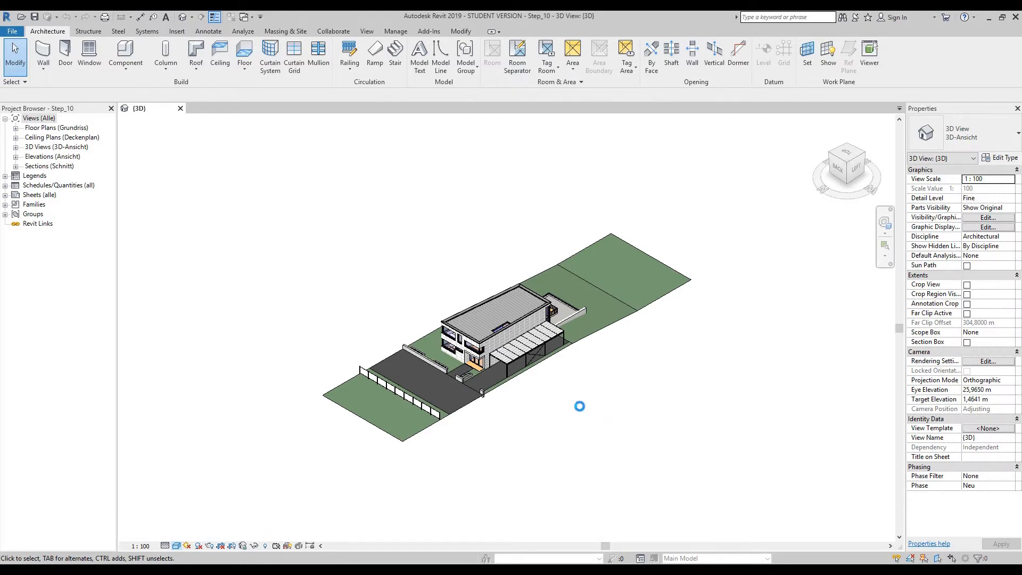
pyautogui.click(199, 546)
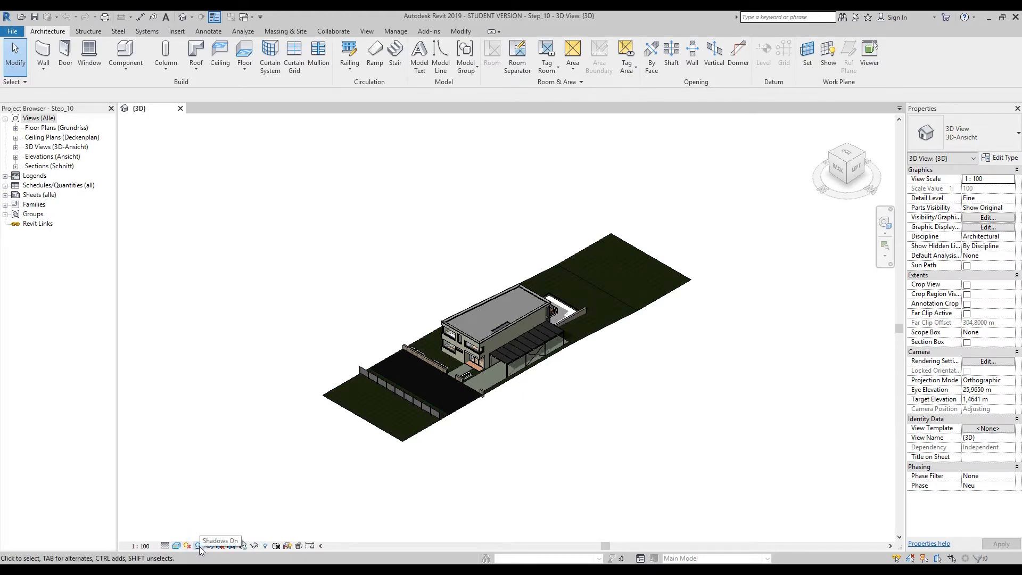
# Step: Open the layer structure of the Zaunkonstruktion wall type used by the last fence panel
pyautogui.scroll(8, 429, 417)
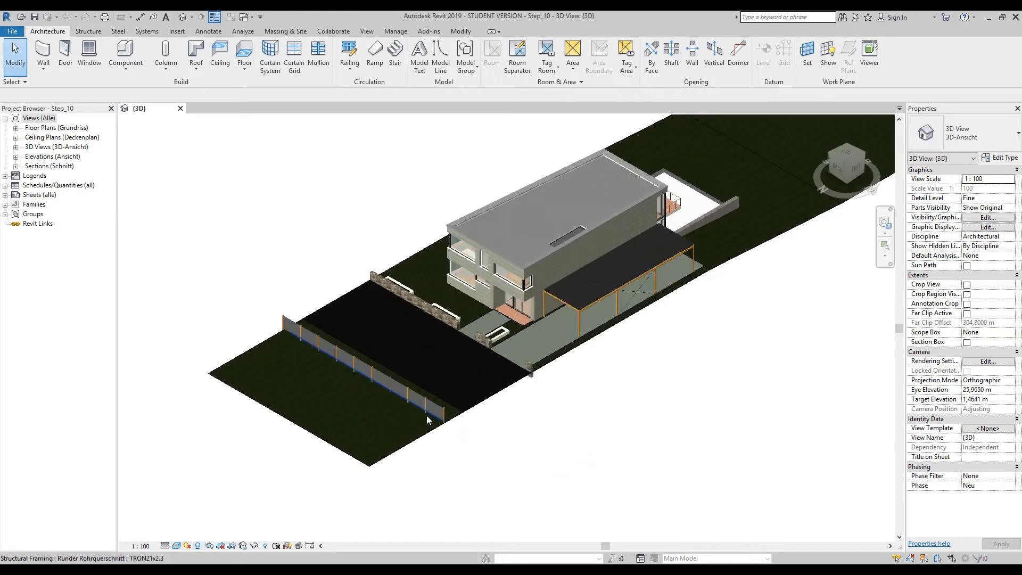
pyautogui.scroll(3, 464, 395)
pyautogui.moveTo(517, 408); pyautogui.dragTo(529, 346, button='middle')
pyautogui.scroll(-2, 545, 261)
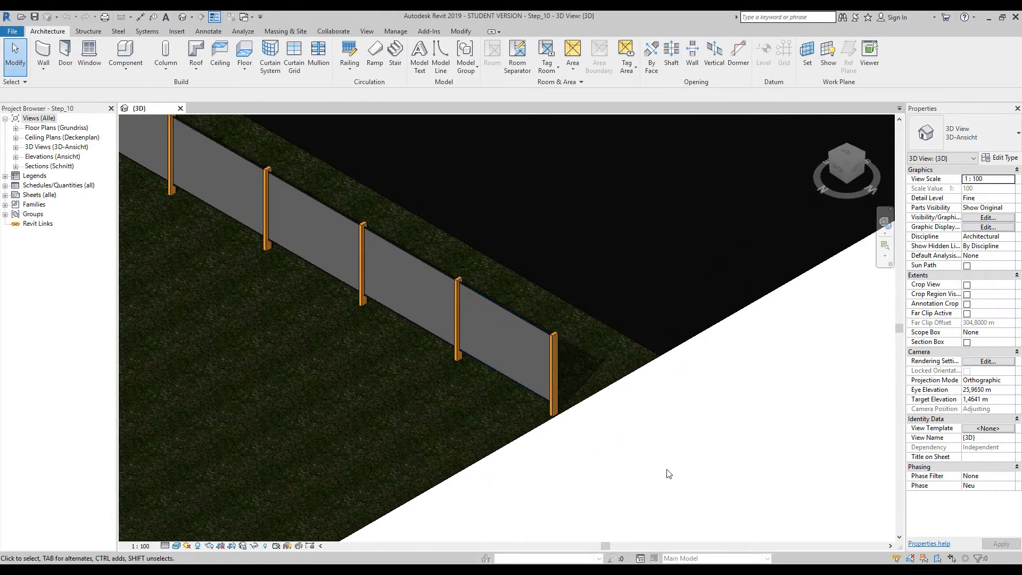
pyautogui.click(526, 331)
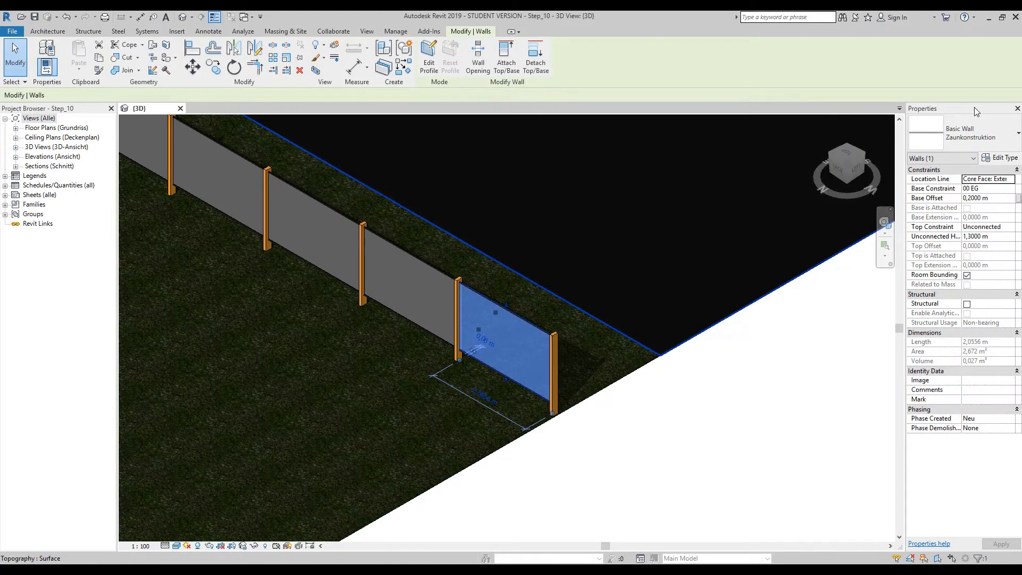
pyautogui.click(1002, 159)
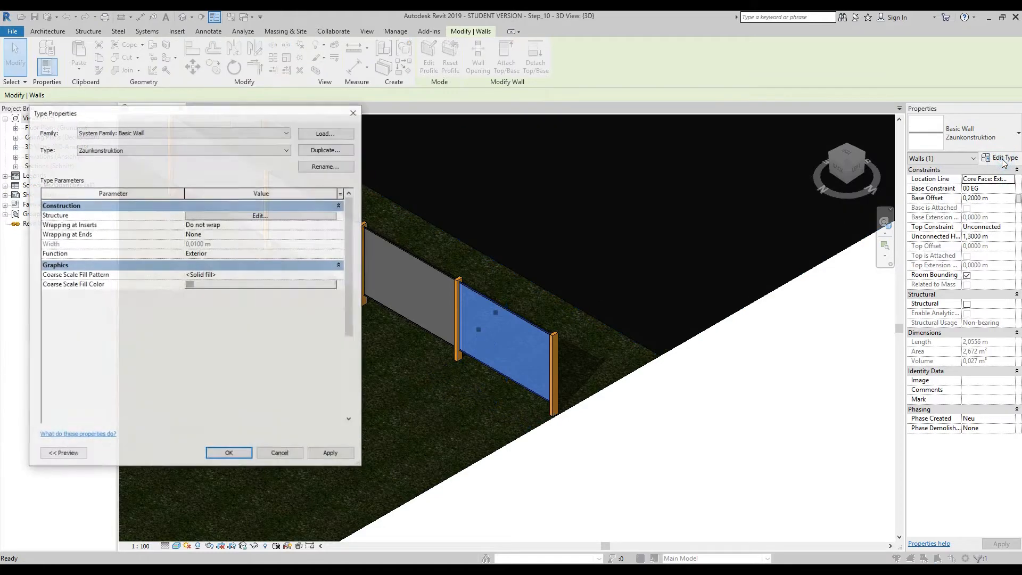
pyautogui.moveTo(191, 112); pyautogui.dragTo(178, 76)
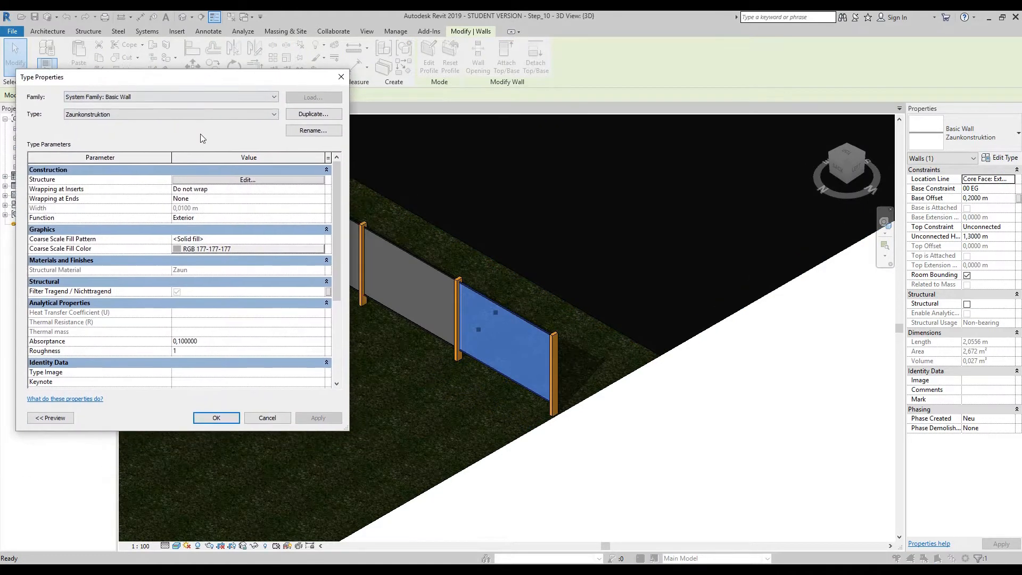
pyautogui.click(246, 180)
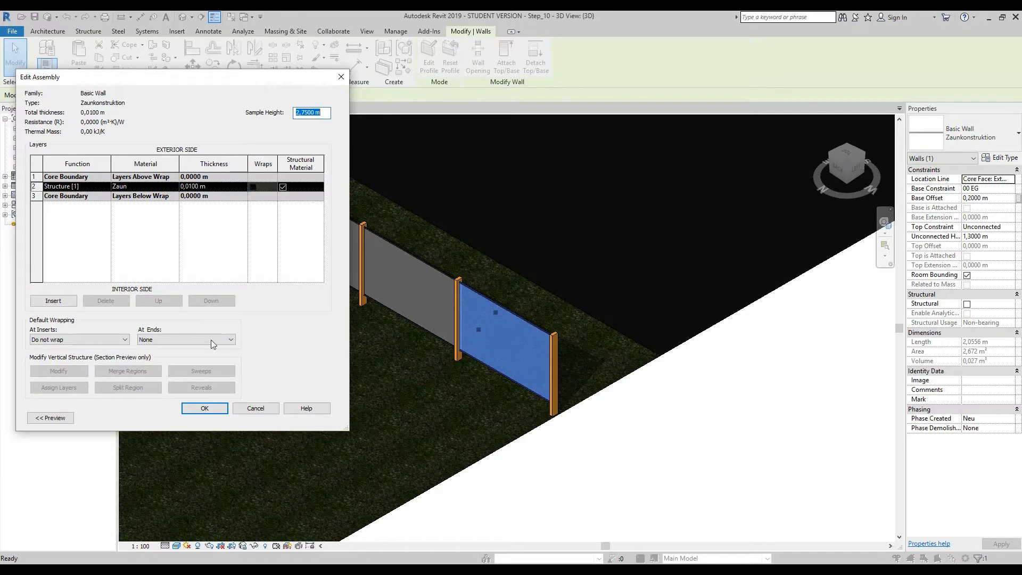
# Step: Search the project materials for "metal" and choose Fence - ChainLink as the material of the fence wall's structure layer
pyautogui.click(175, 187)
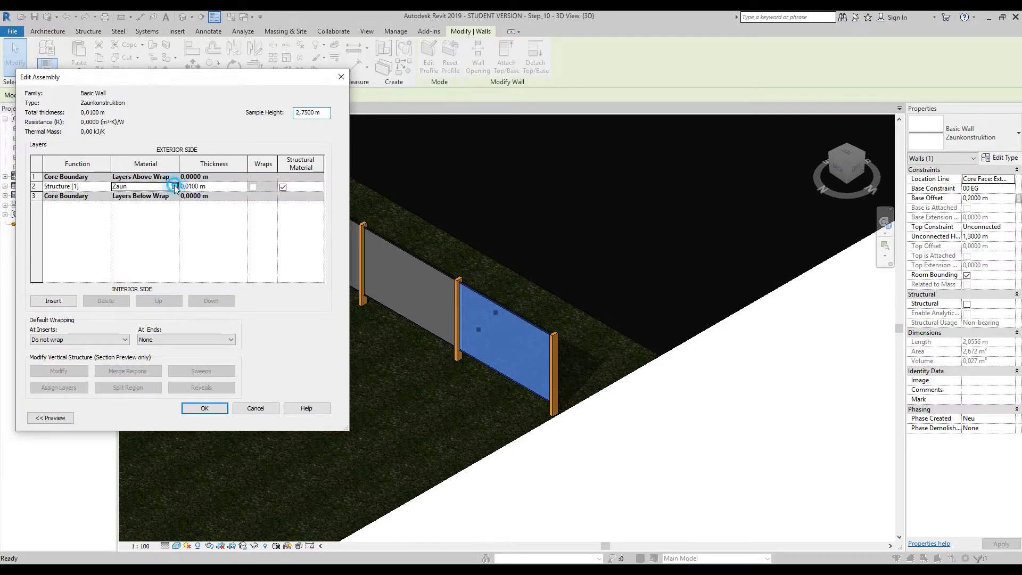
pyautogui.click(175, 187)
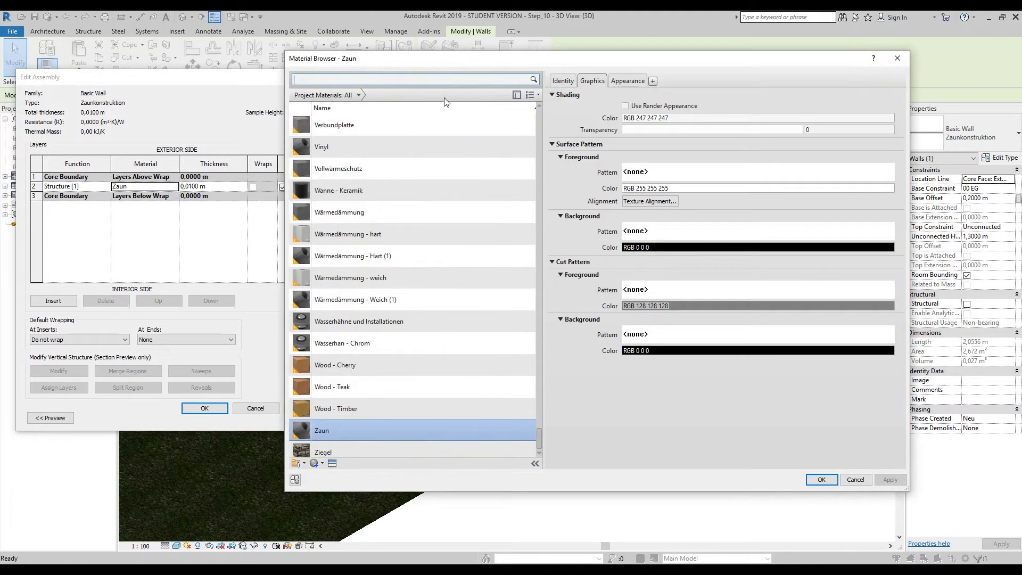
pyautogui.click(423, 79)
pyautogui.write('metal')
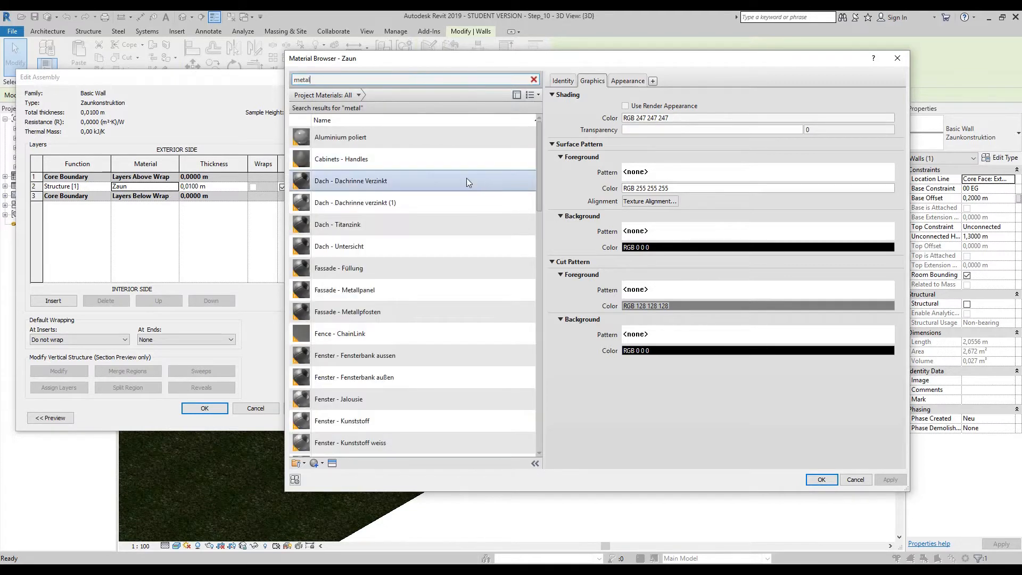
pyautogui.click(633, 81)
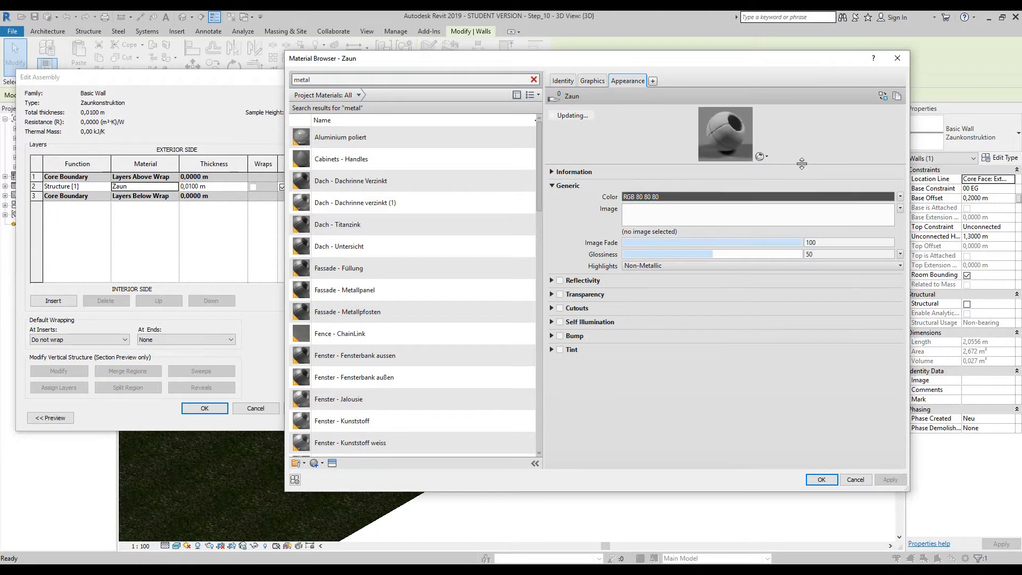
pyautogui.moveTo(802, 163); pyautogui.dragTo(801, 272)
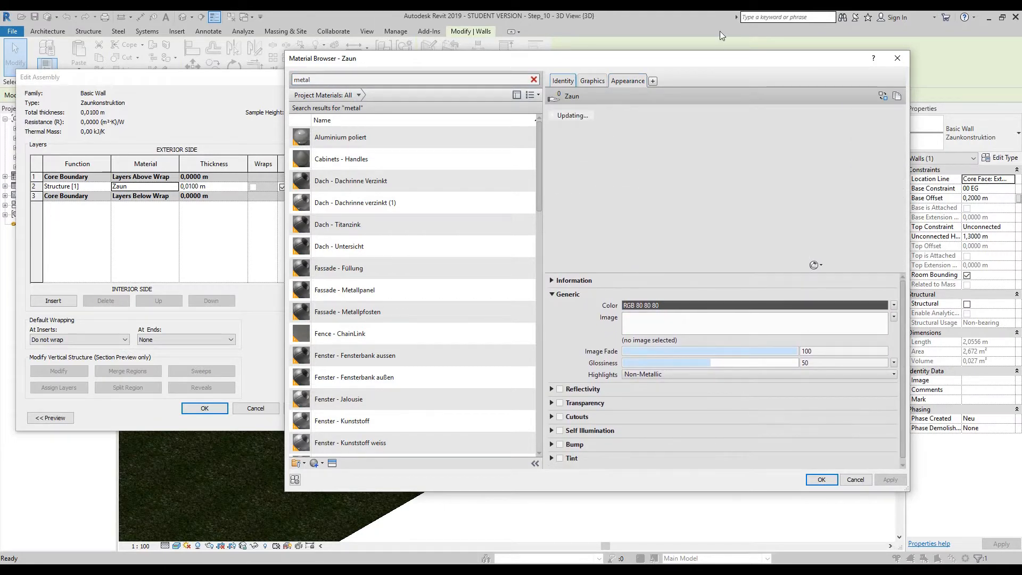
pyautogui.moveTo(713, 59); pyautogui.dragTo(687, 36)
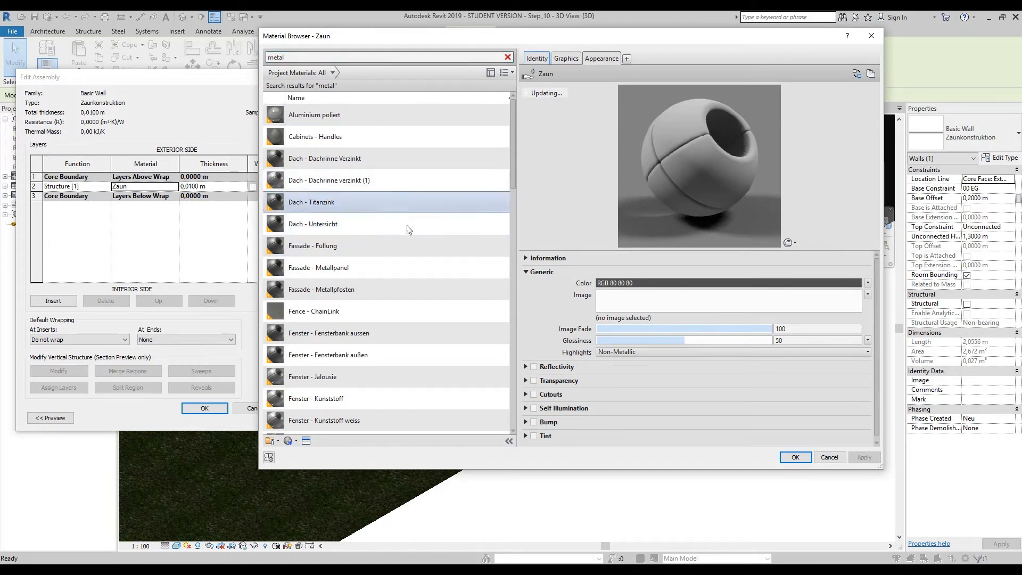
pyautogui.click(352, 313)
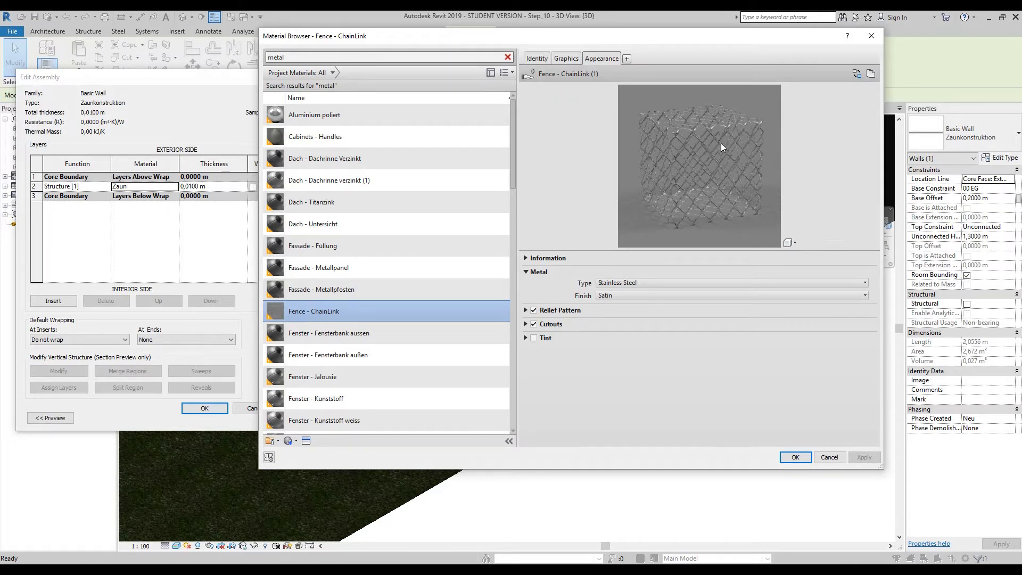
# Step: Examine the chain-link material's appearance information and the texture settings of its relief pattern image
pyautogui.click(526, 259)
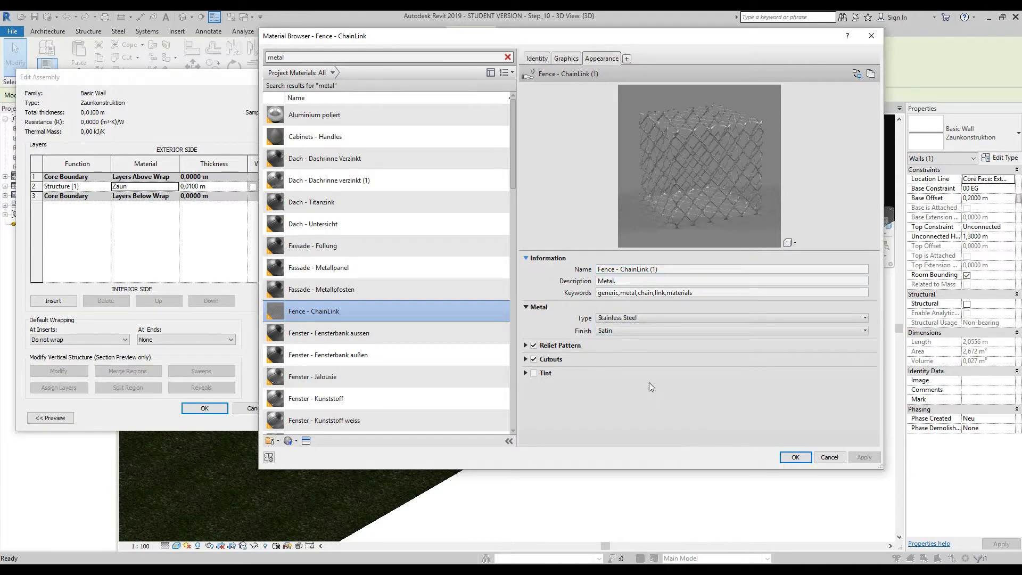
pyautogui.click(525, 346)
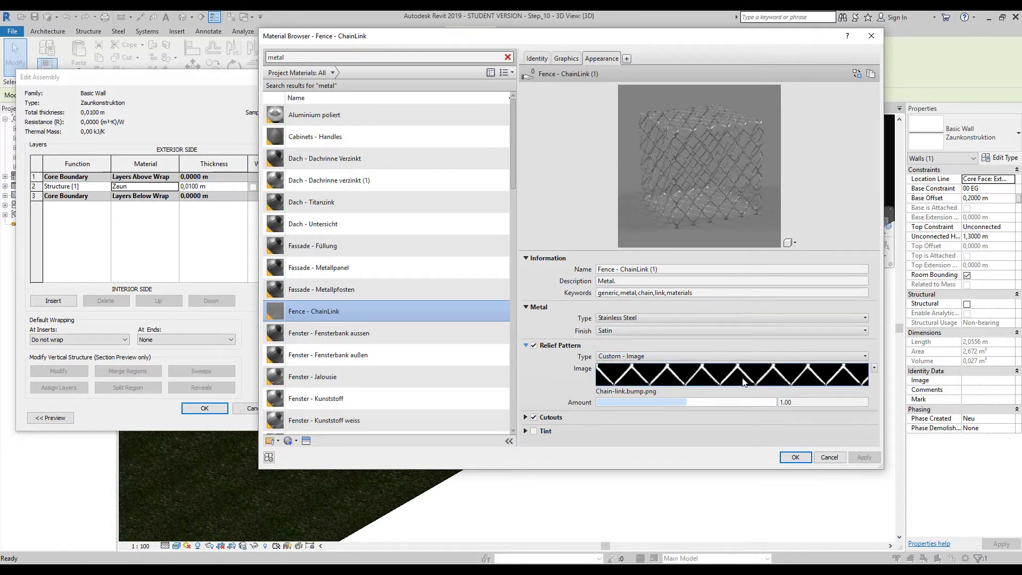
pyautogui.moveTo(744, 382)
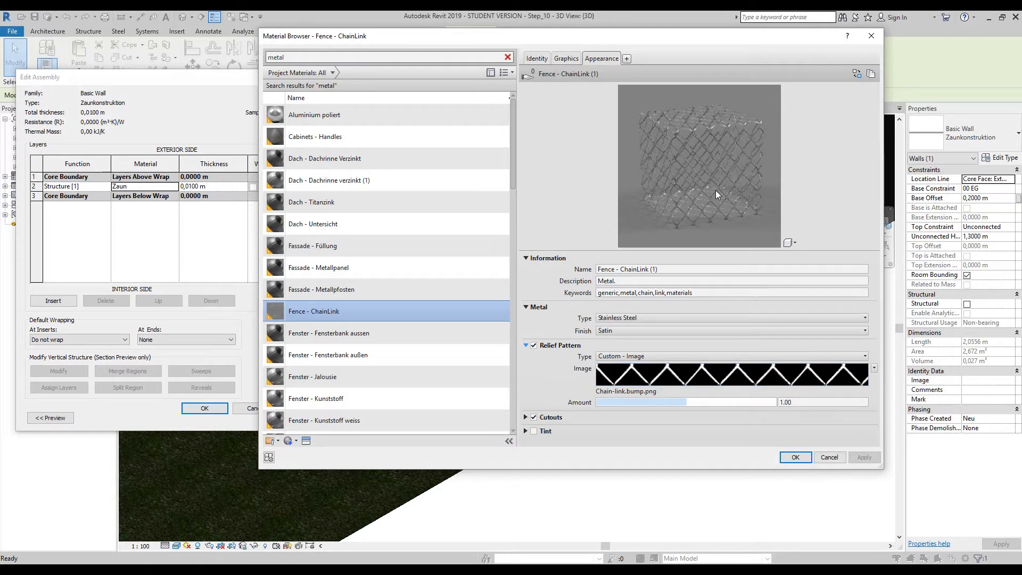
pyautogui.click(725, 379)
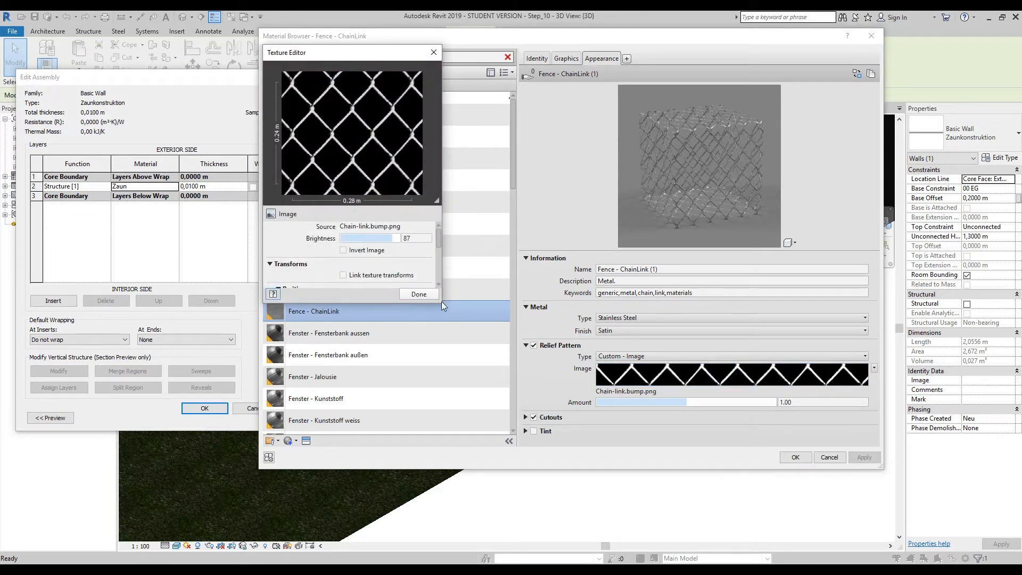
pyautogui.moveTo(442, 303); pyautogui.dragTo(544, 448)
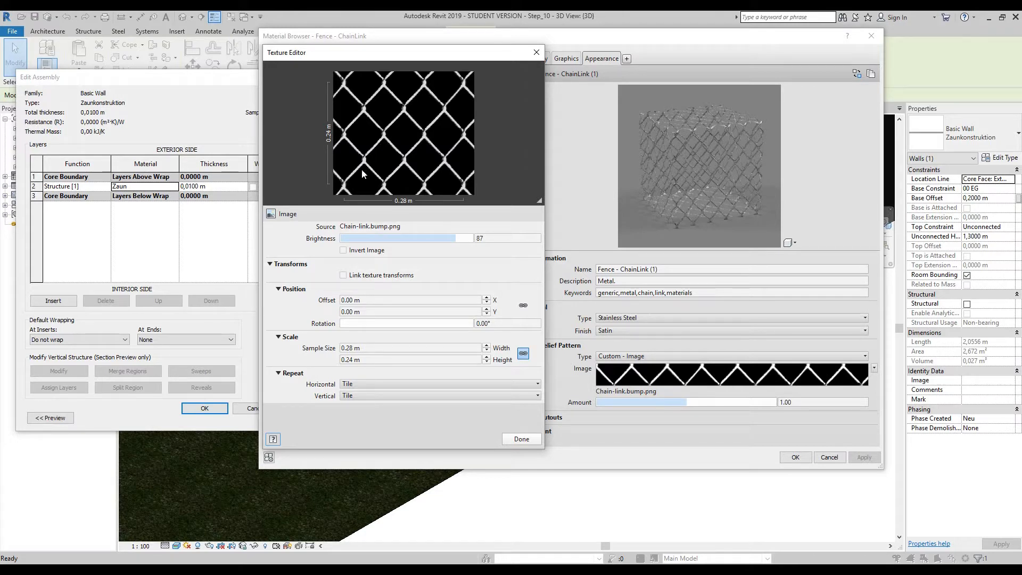
pyautogui.click(535, 52)
pyautogui.moveTo(694, 38); pyautogui.dragTo(661, 32)
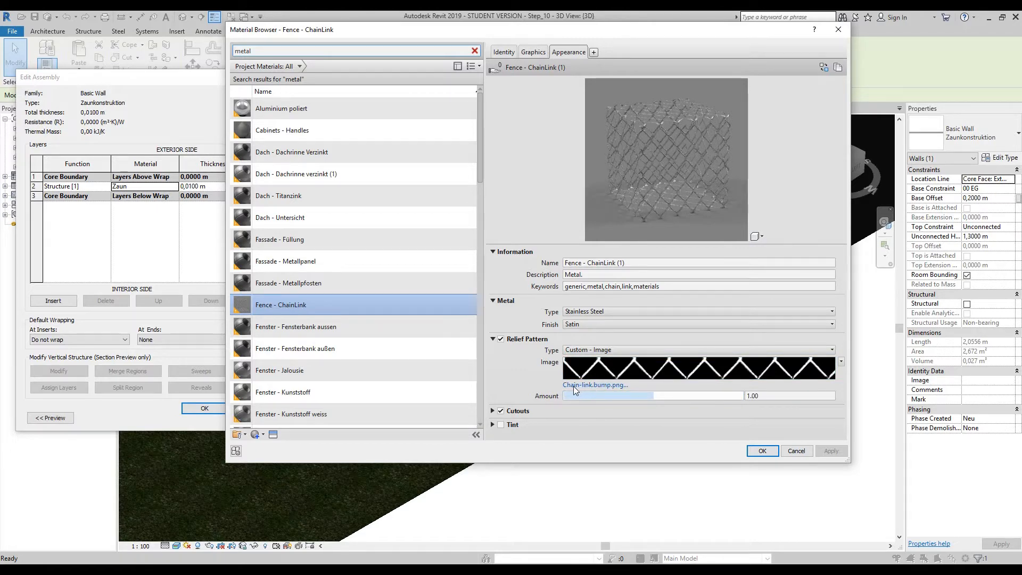
# Step: Browse the Mats folder for image files available for the relief pattern, keeping the current image
pyautogui.click(605, 385)
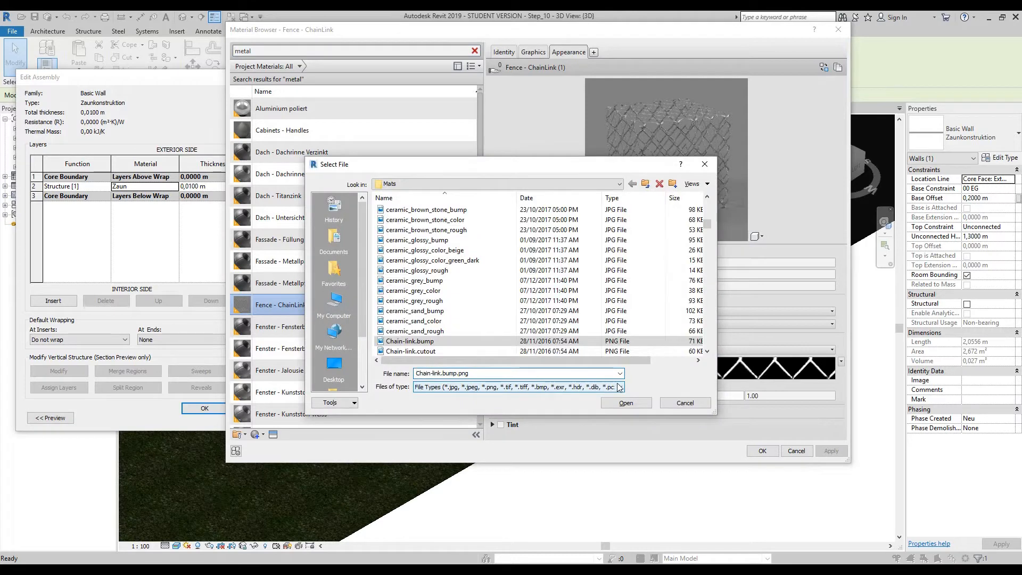
pyautogui.moveTo(464, 174); pyautogui.dragTo(447, 113)
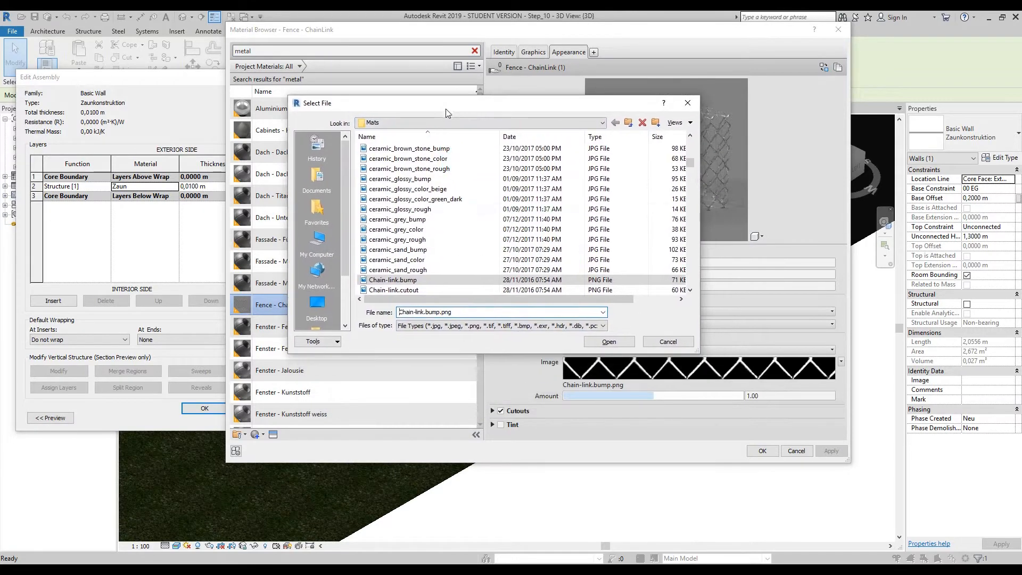
pyautogui.moveTo(697, 353); pyautogui.dragTo(753, 437)
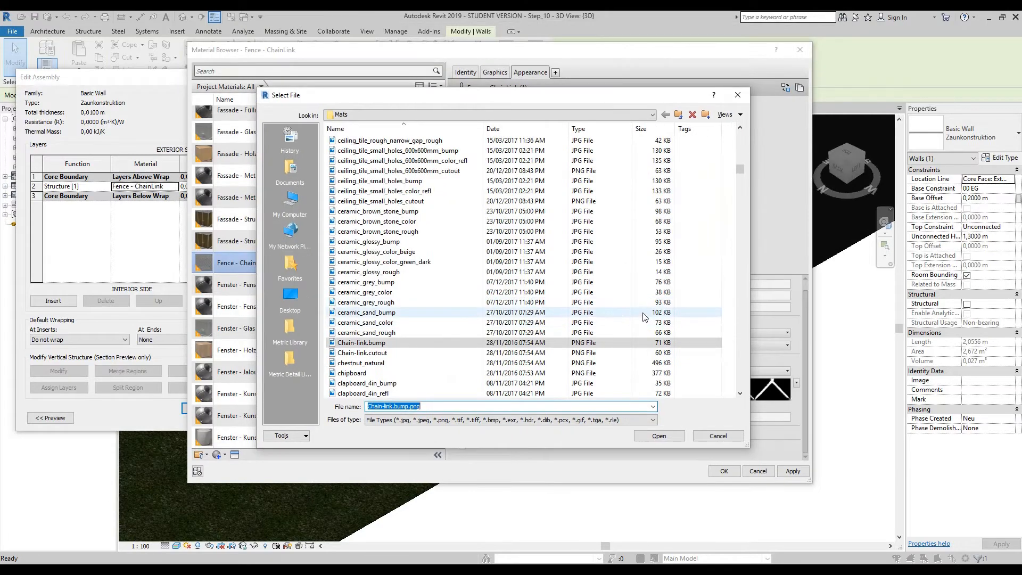
pyautogui.scroll(-4, 443, 268)
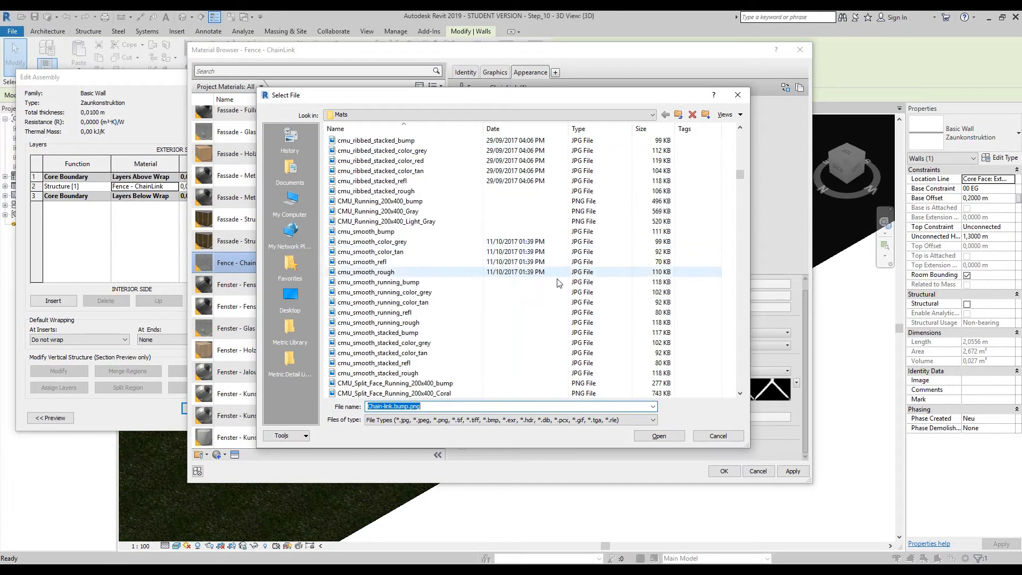
pyautogui.scroll(-10, 568, 288)
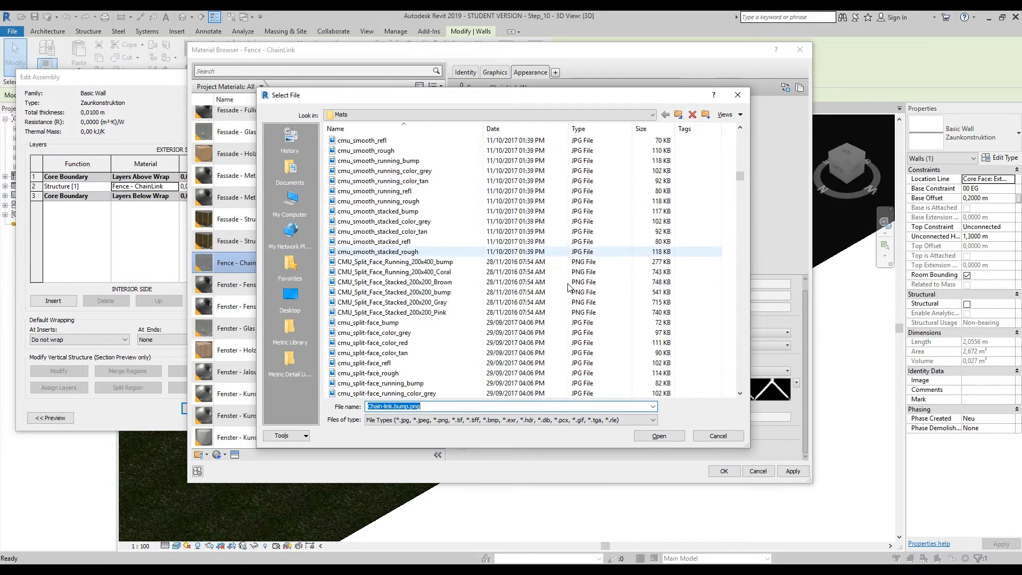
pyautogui.scroll(11, 570, 288)
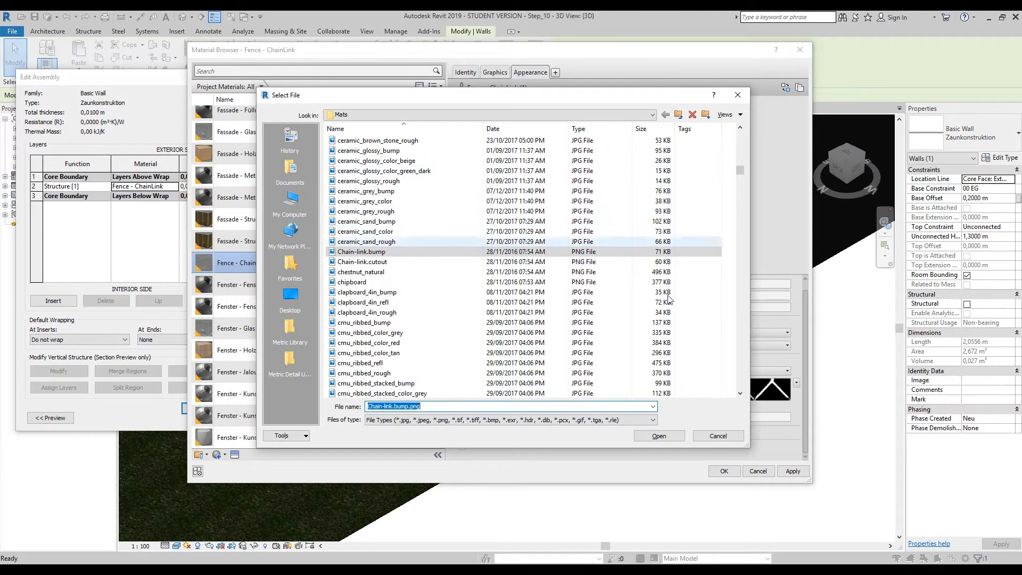
pyautogui.click(717, 437)
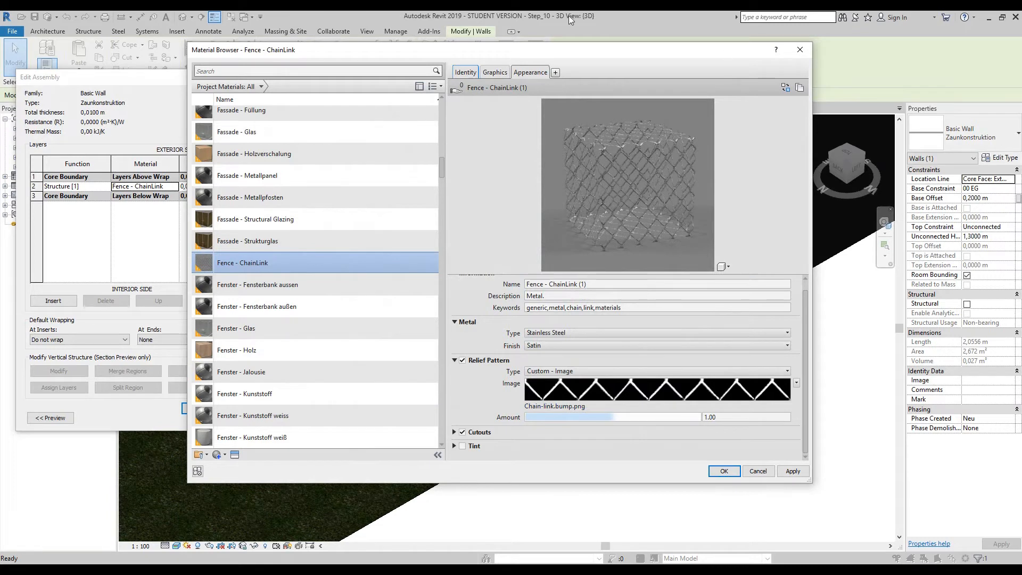
# Step: Expand the Cutouts settings of the chain-link material to compare its image with the relief pattern
pyautogui.moveTo(595, 52); pyautogui.dragTo(595, 46)
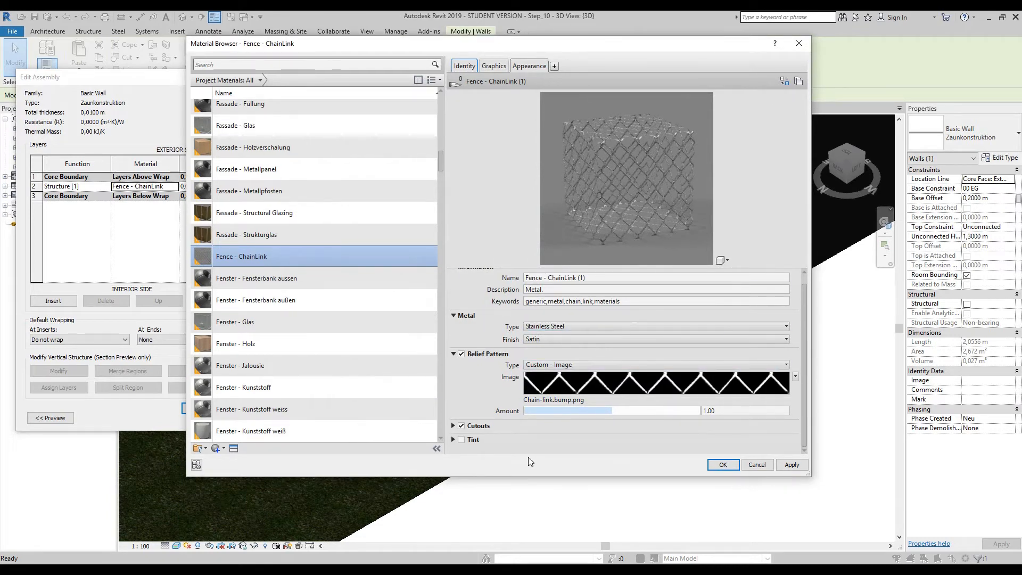
pyautogui.click(451, 425)
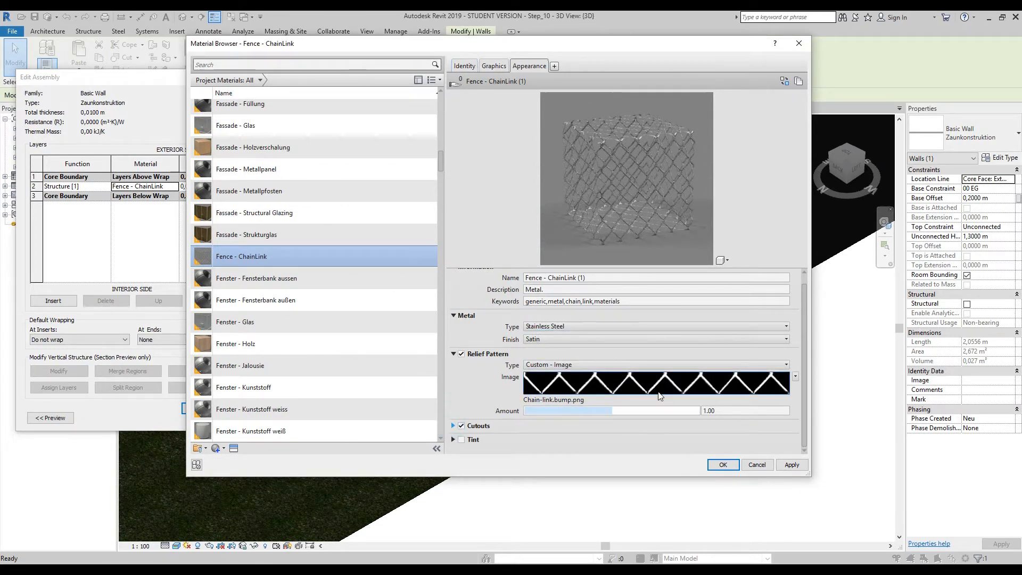
pyautogui.click(452, 425)
pyautogui.scroll(-2, 452, 425)
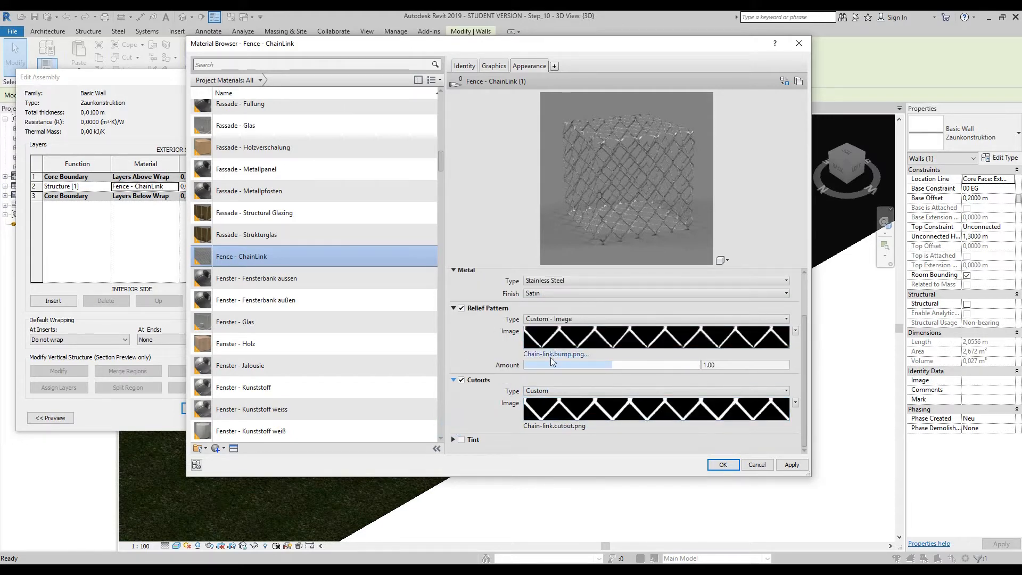
# Step: Compare the chain-link material without and with Cutouts, keep Cutouts enabled, and confirm the material for the Zaunkonstruktion wall type
pyautogui.click(461, 380)
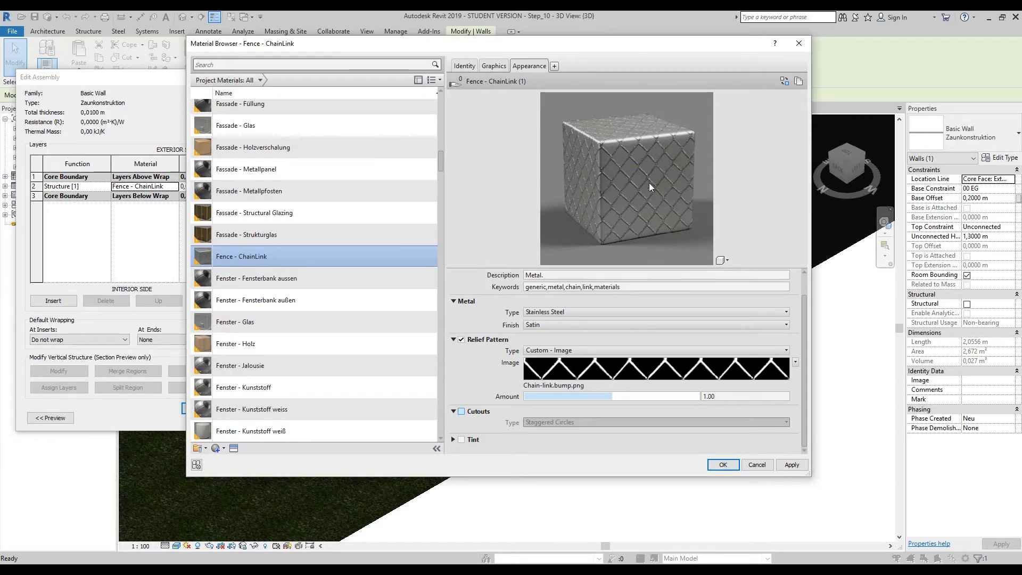
pyautogui.click(461, 412)
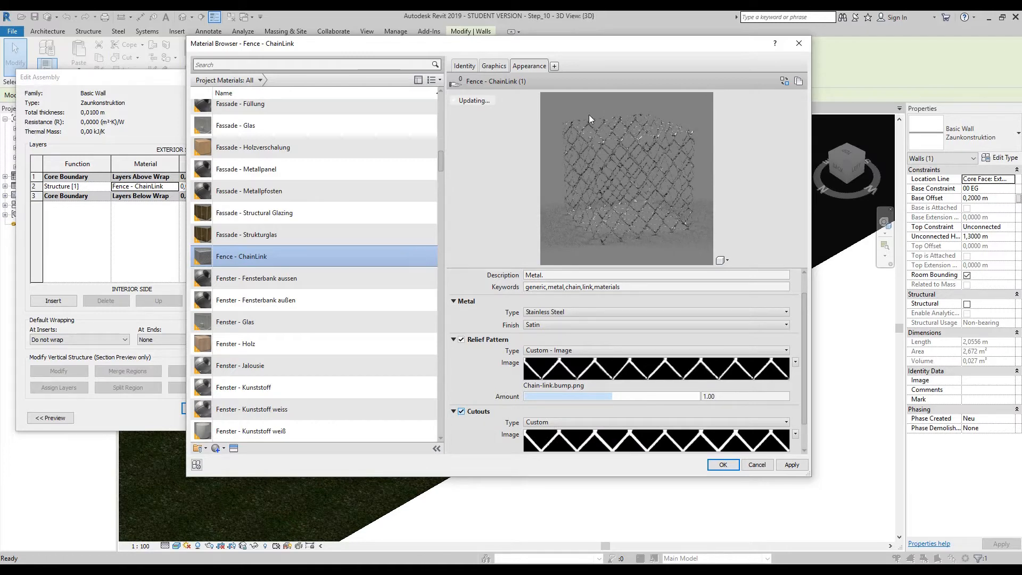
pyautogui.click(792, 465)
pyautogui.click(723, 464)
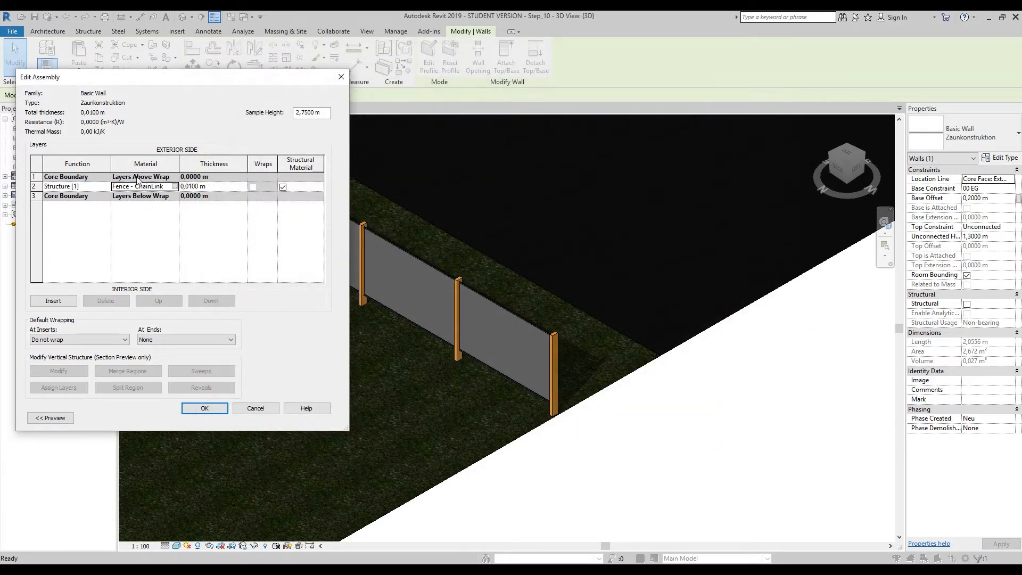
pyautogui.click(205, 408)
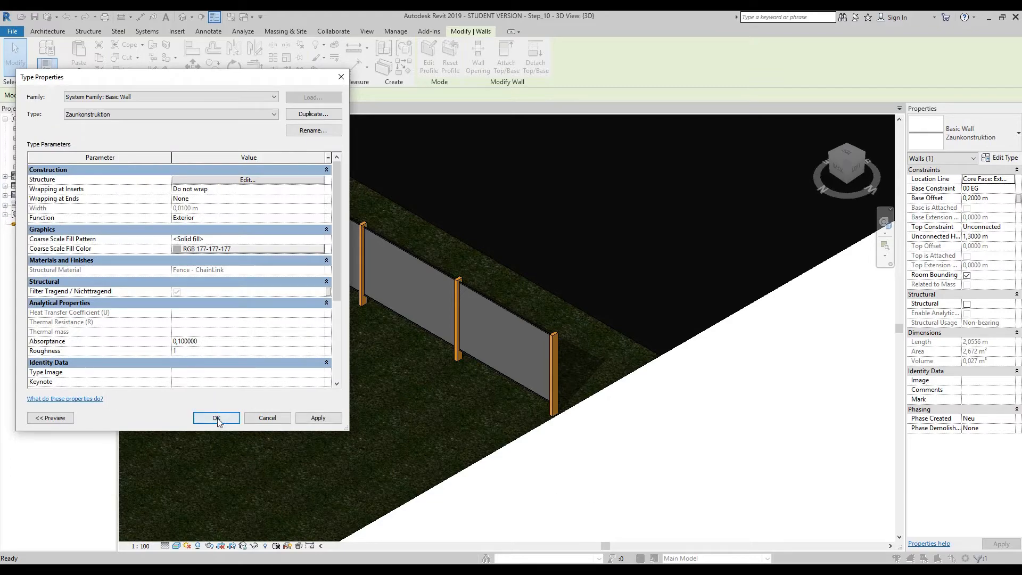
pyautogui.click(216, 417)
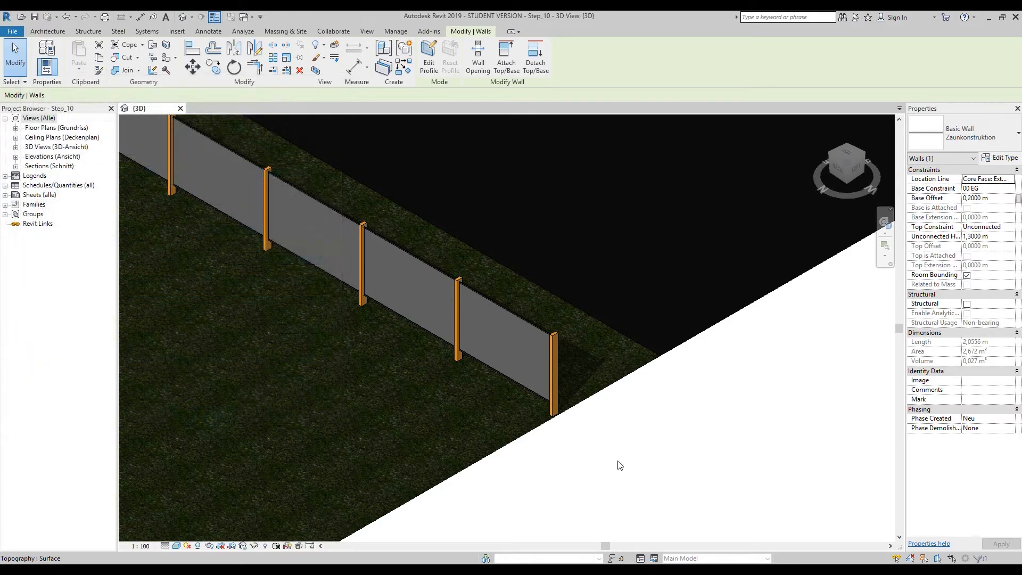
pyautogui.click(689, 484)
# Step: Inspect the chain-link fence in the 3D view up close and from a low side angle
pyautogui.scroll(6, 495, 340)
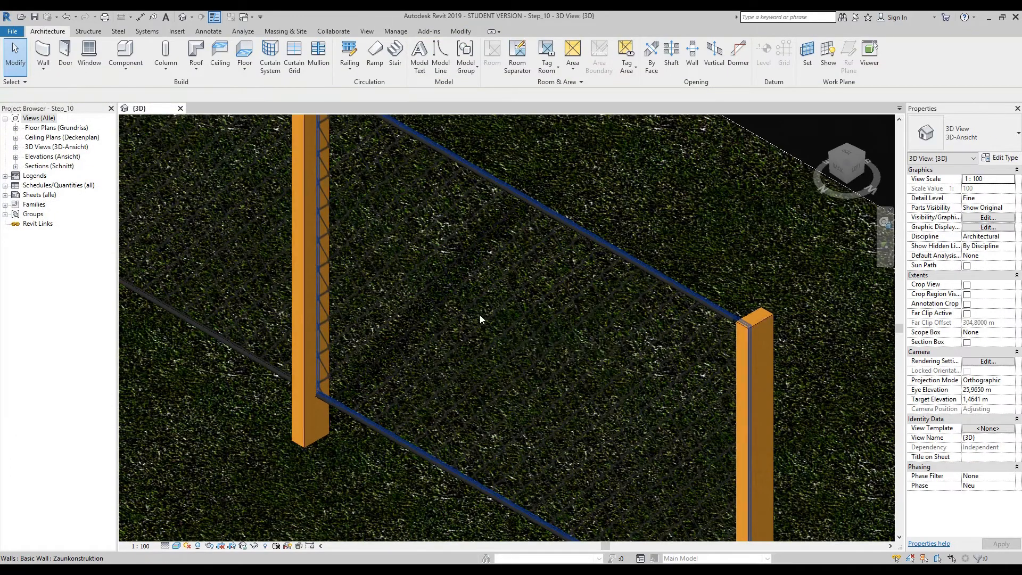
pyautogui.scroll(-8, 594, 410)
pyautogui.click(884, 222)
pyautogui.moveTo(577, 340)
pyautogui.mouseDown()
pyautogui.moveTo(568, 382)
pyautogui.moveTo(579, 339)
pyautogui.mouseUp()
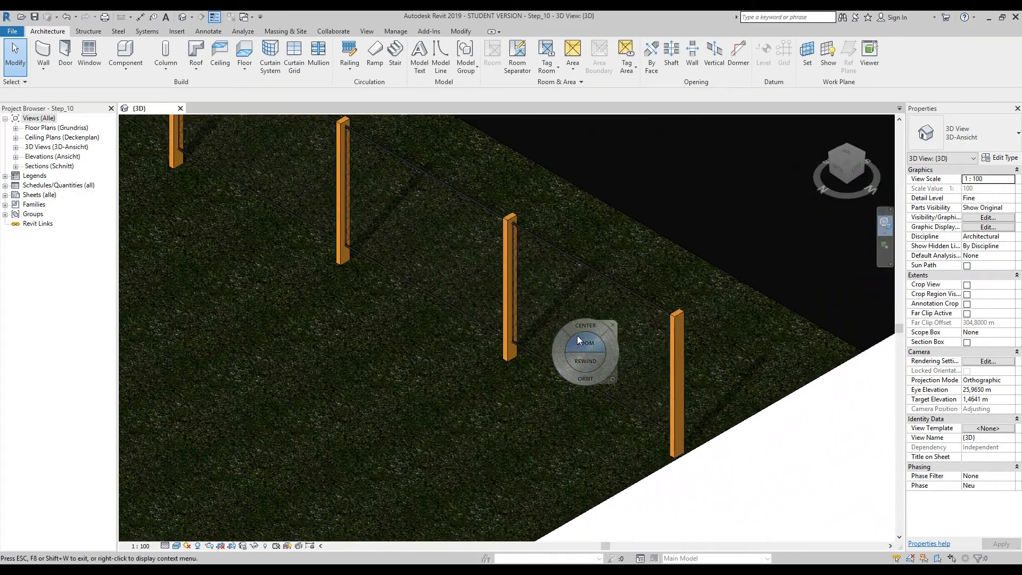
pyautogui.click(583, 327)
pyautogui.moveTo(556, 346); pyautogui.dragTo(327, 301)
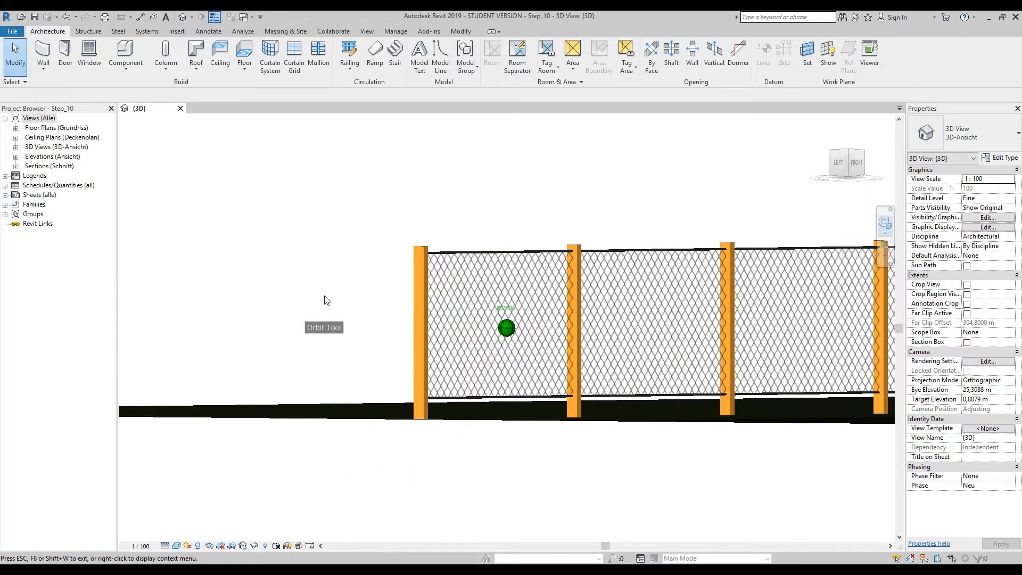
pyautogui.click(384, 270)
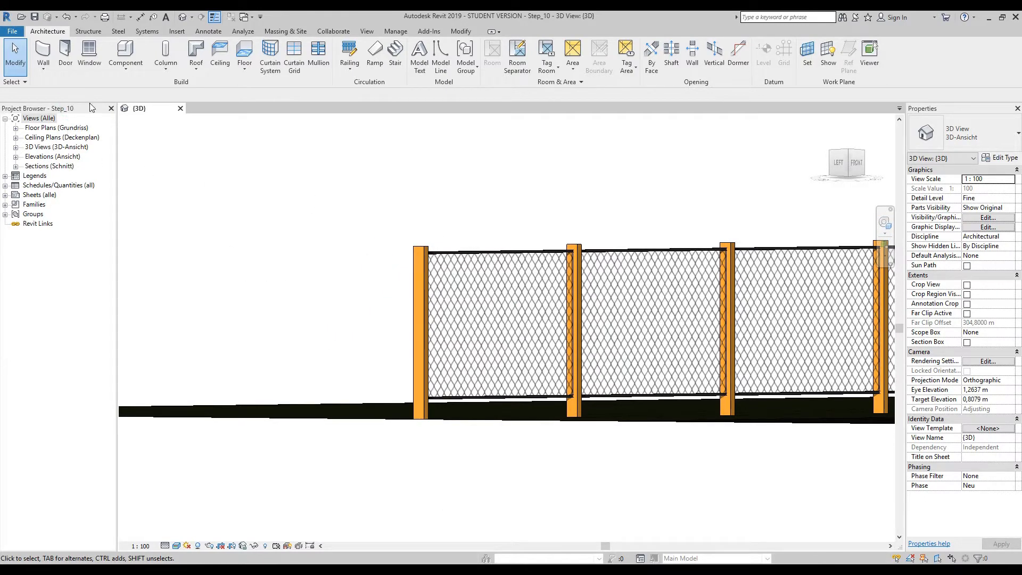
# Step: Open the 3D camera view Kamera_Perspektive Norden
pyautogui.click(16, 147)
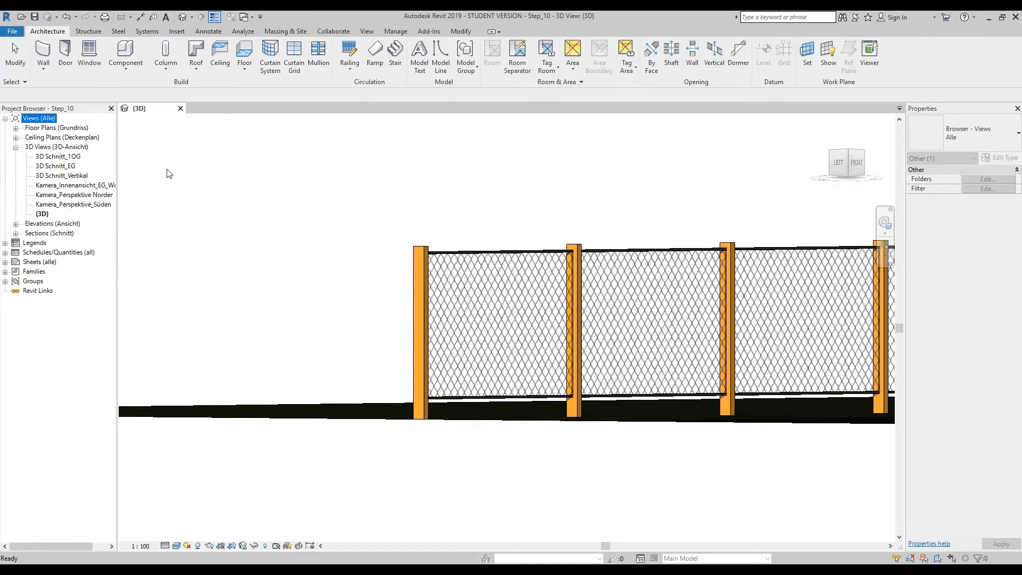
pyautogui.click(81, 194)
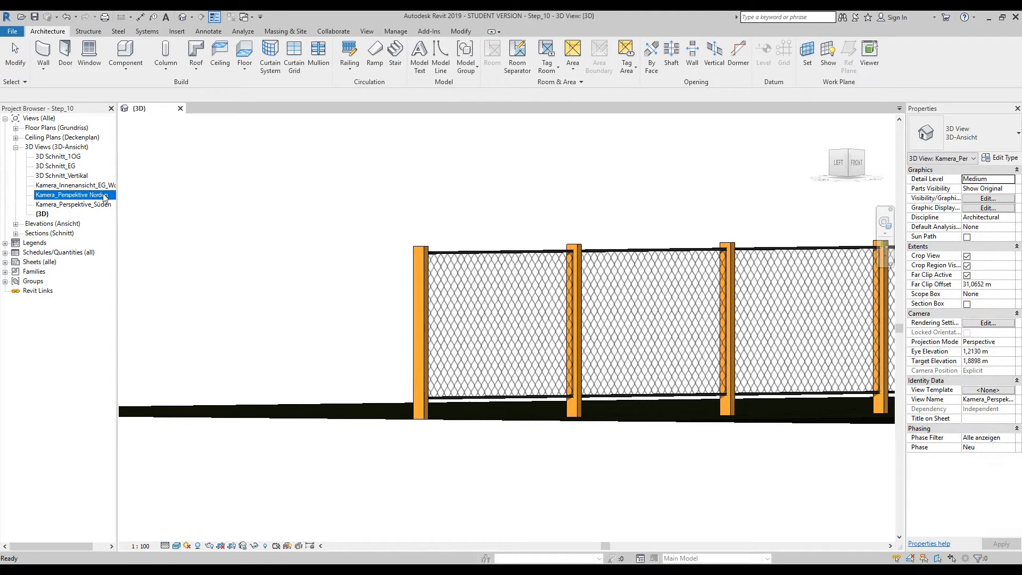
pyautogui.doubleClick(105, 196)
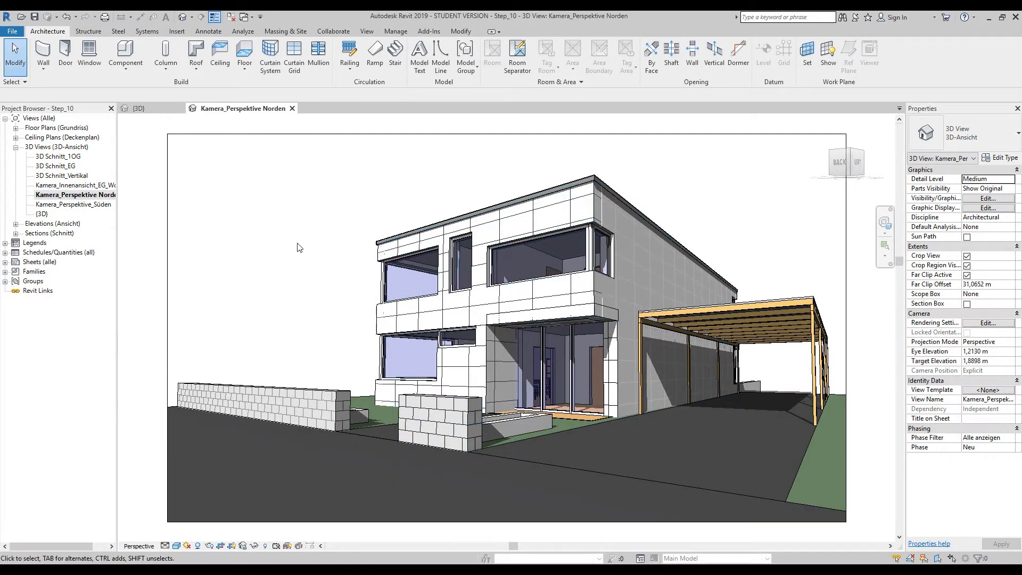
# Step: Open the appearance settings of the Panel - MPK material in the outermost layer of the ground-floor wall beside the carport
pyautogui.click(620, 378)
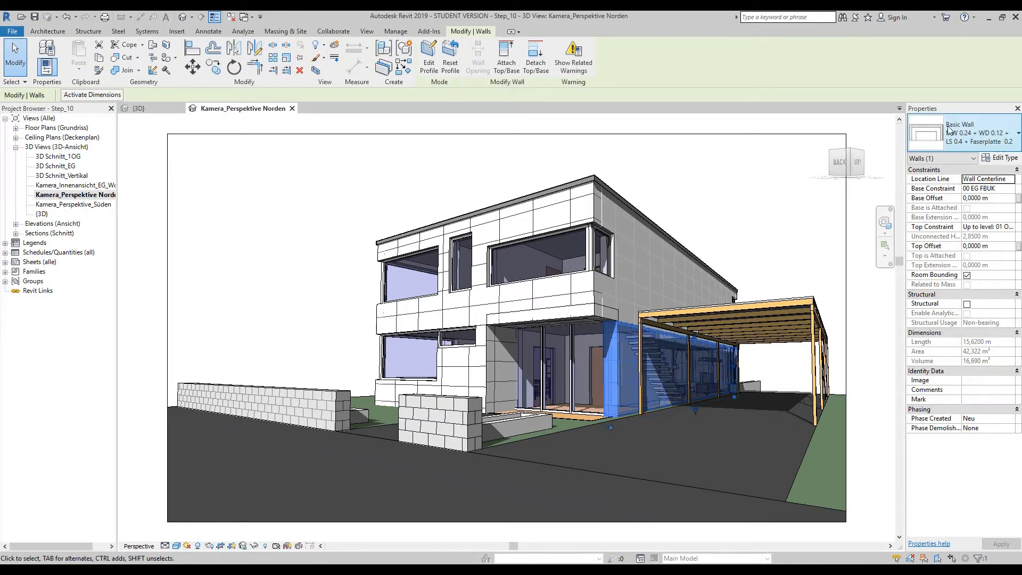
pyautogui.click(1000, 158)
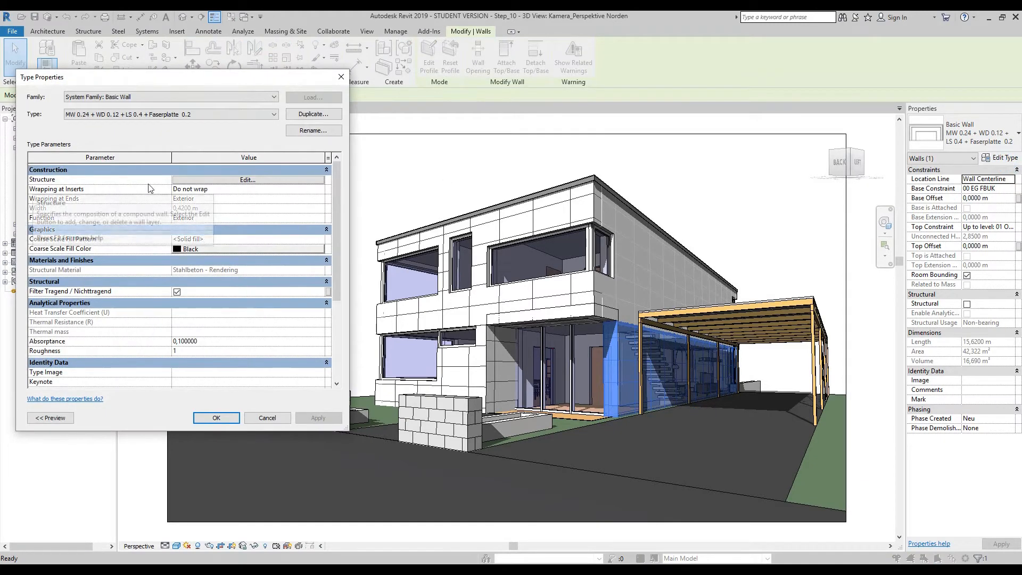
pyautogui.click(248, 179)
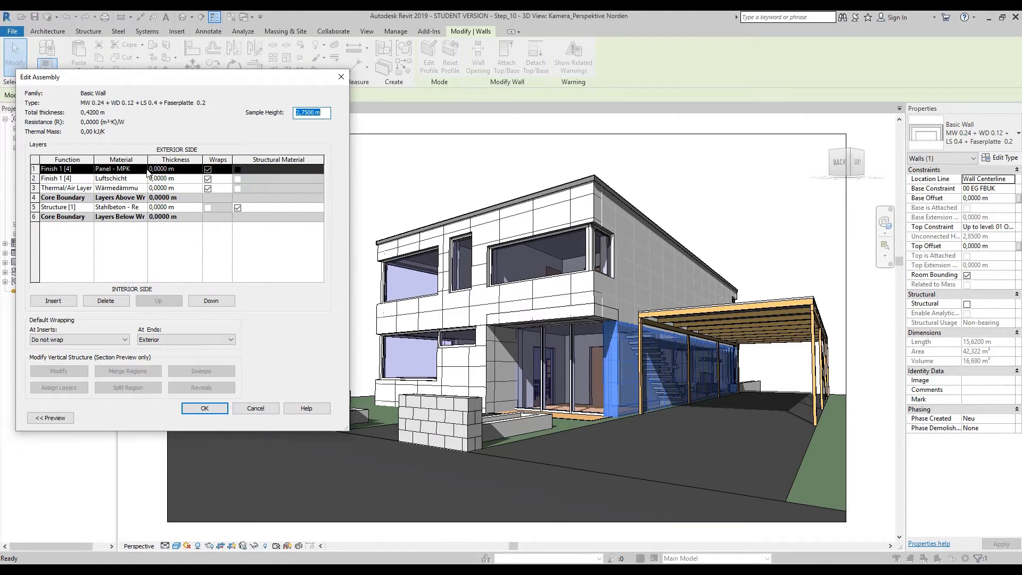
pyautogui.click(110, 170)
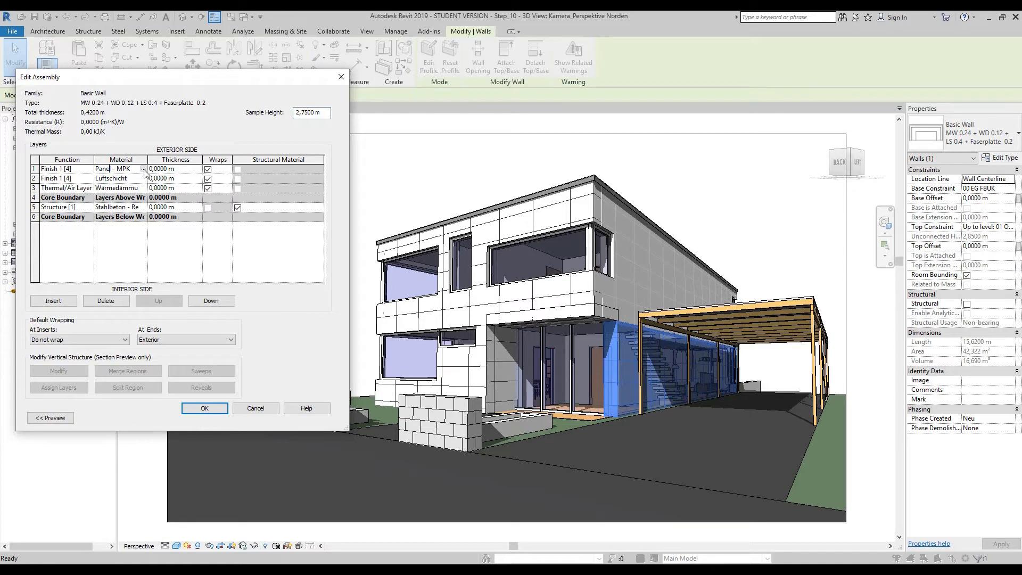
pyautogui.click(142, 169)
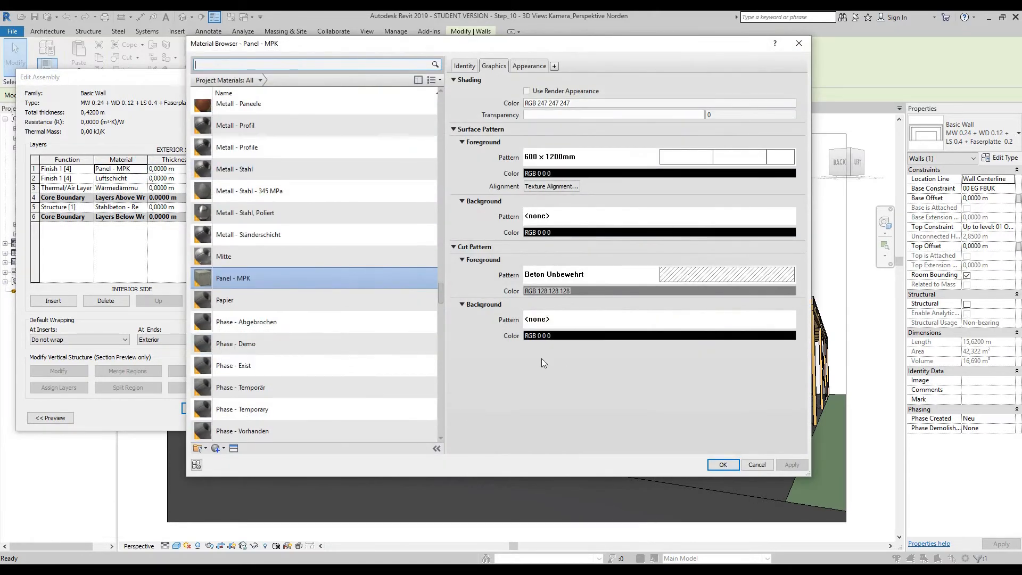
pyautogui.click(532, 66)
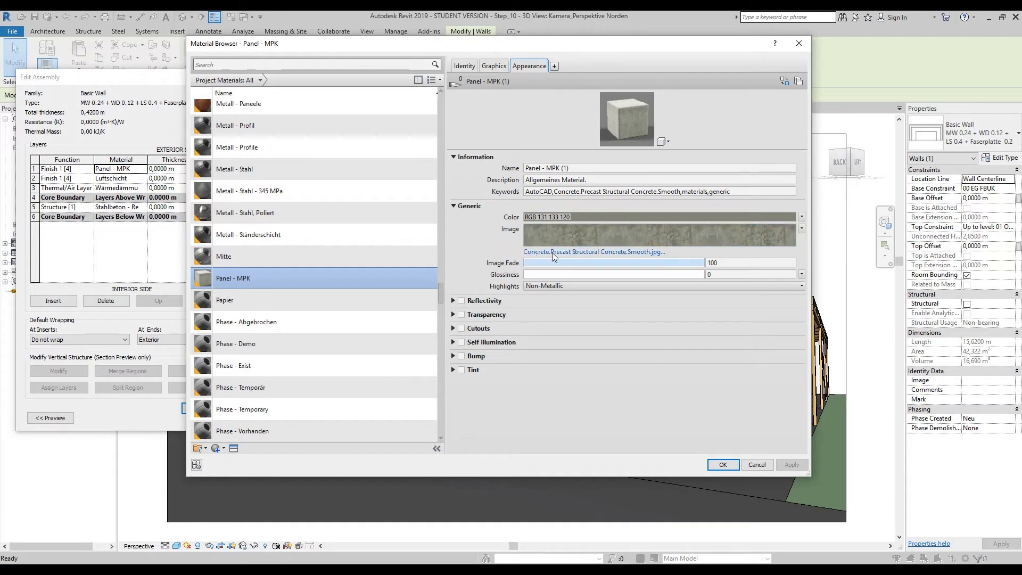
# Step: Replace the Panel - MPK material's generic image with Panel - MPK.png from the Additional folder, browsing the files as thumbnails
pyautogui.click(606, 252)
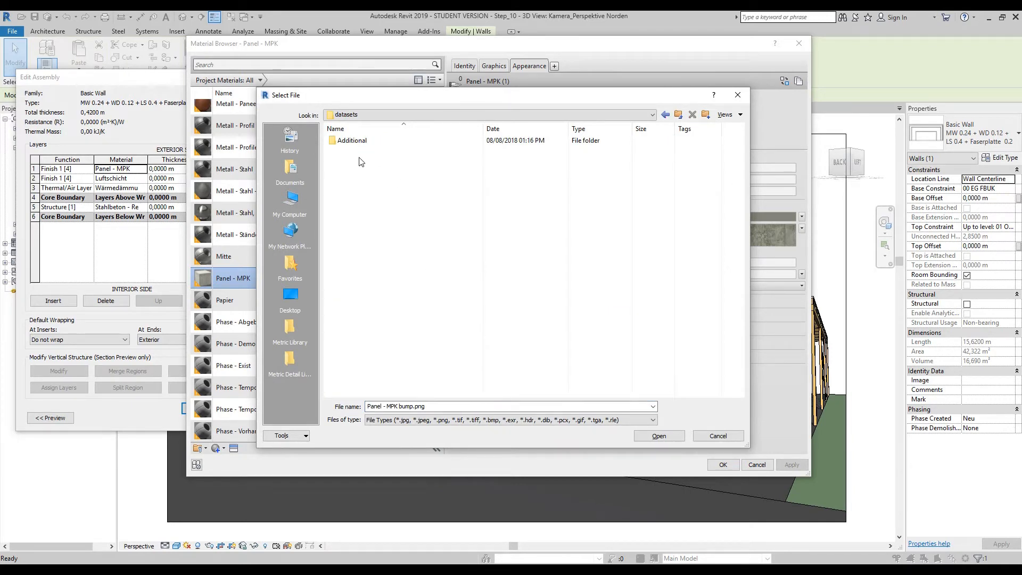
pyautogui.doubleClick(353, 141)
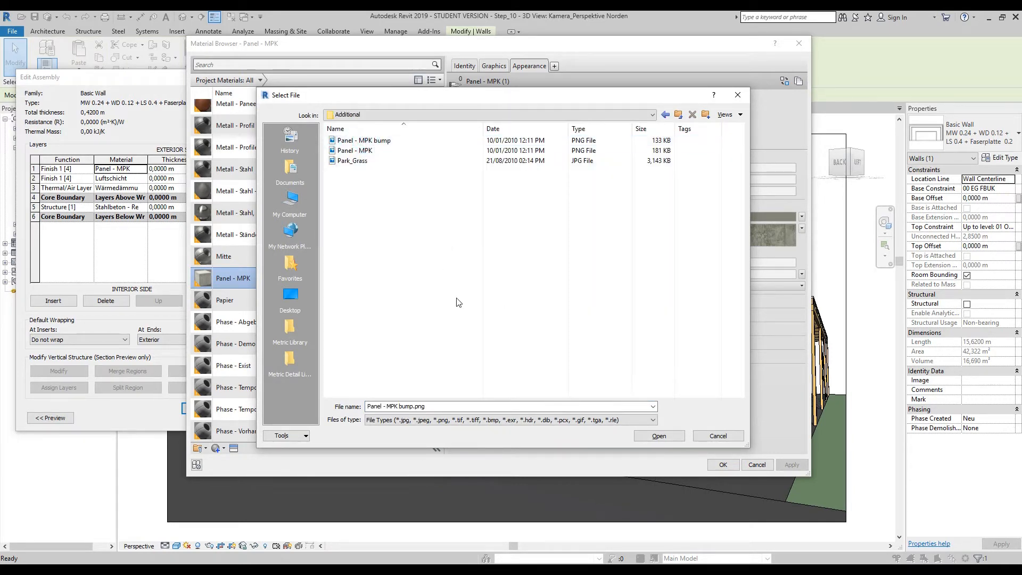
pyautogui.click(398, 151)
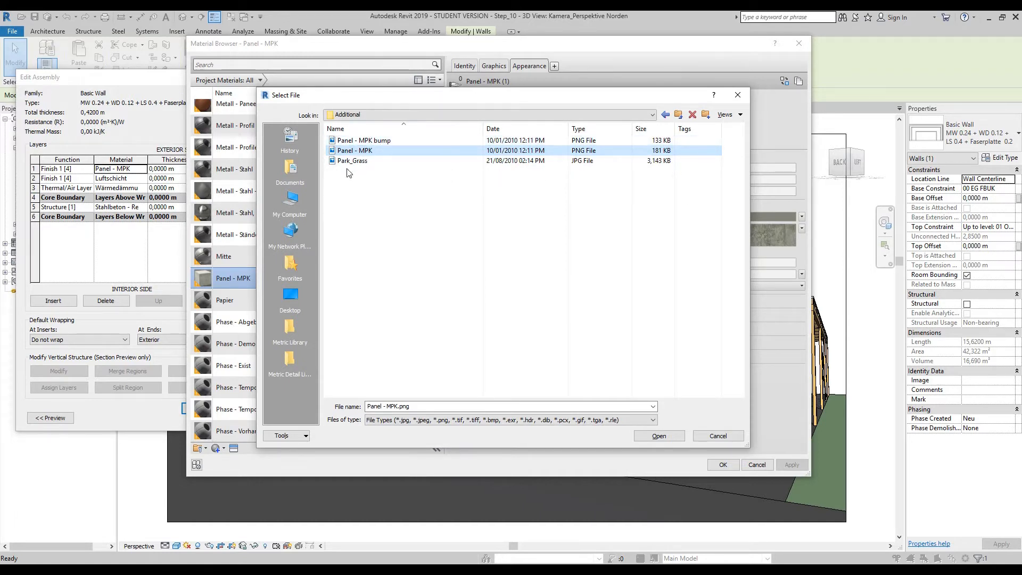
pyautogui.click(725, 114)
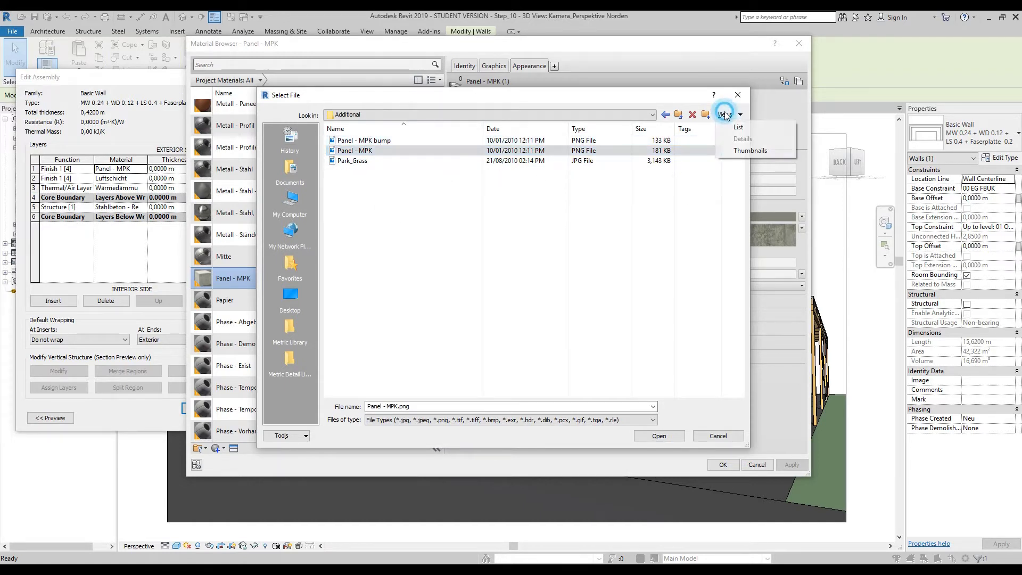
pyautogui.click(750, 151)
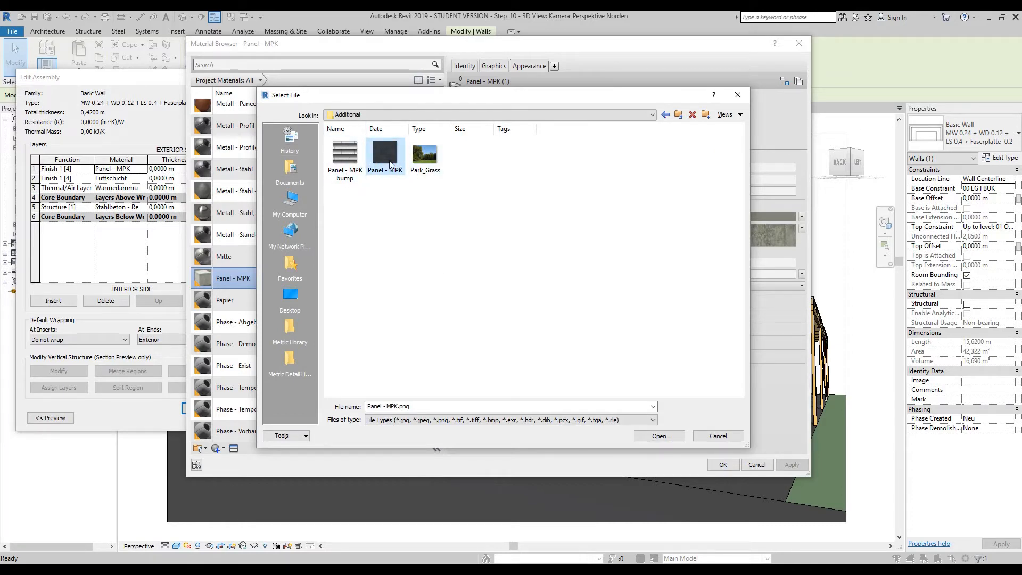
pyautogui.click(667, 436)
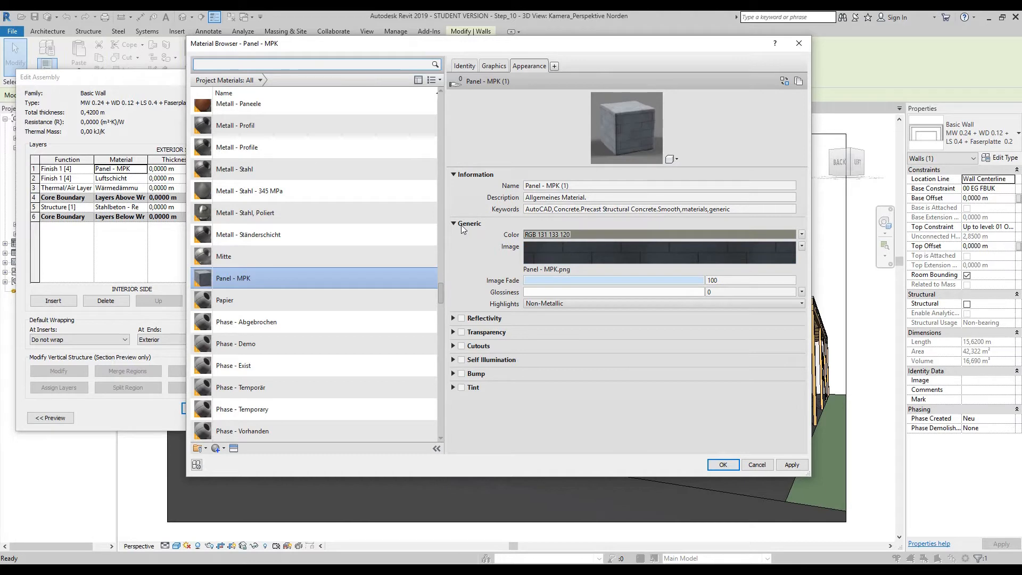
# Step: Unlink the panel image's sample width and height and set both to 1.5 m
pyautogui.click(622, 252)
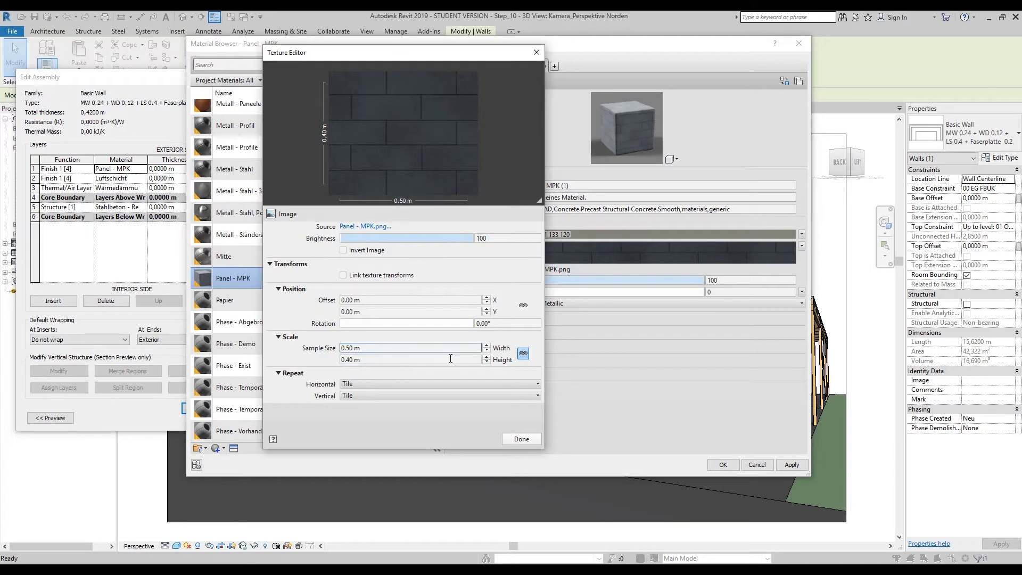
pyautogui.click(523, 353)
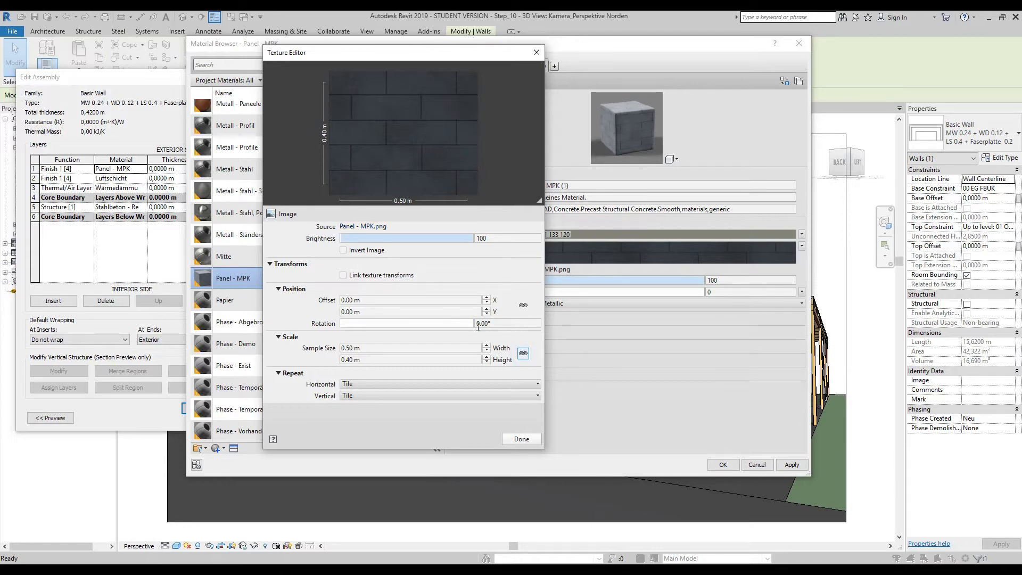
pyautogui.click(368, 348)
pyautogui.moveTo(368, 348); pyautogui.dragTo(334, 351)
pyautogui.write('1.5')
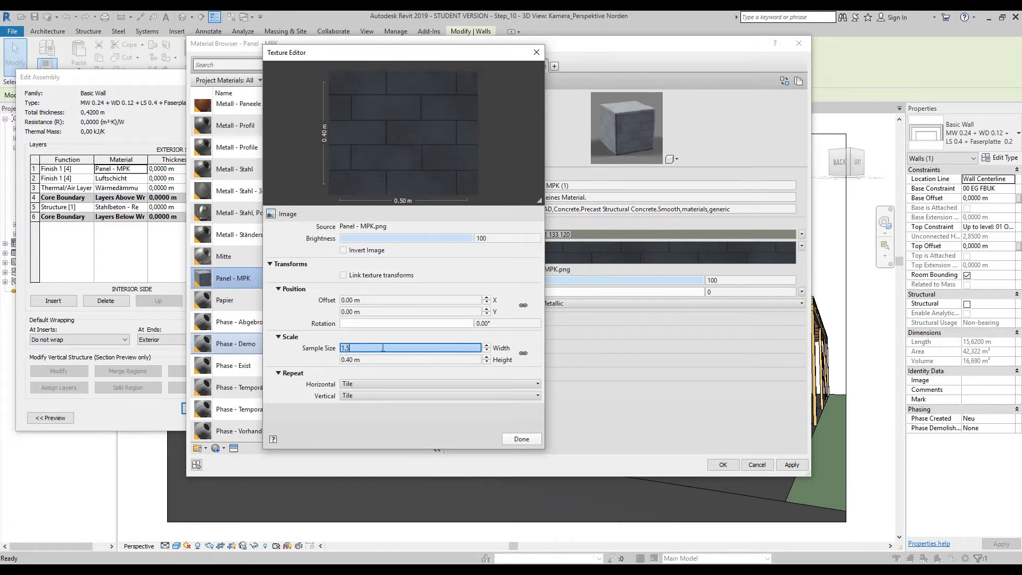
pyautogui.press('Tab')
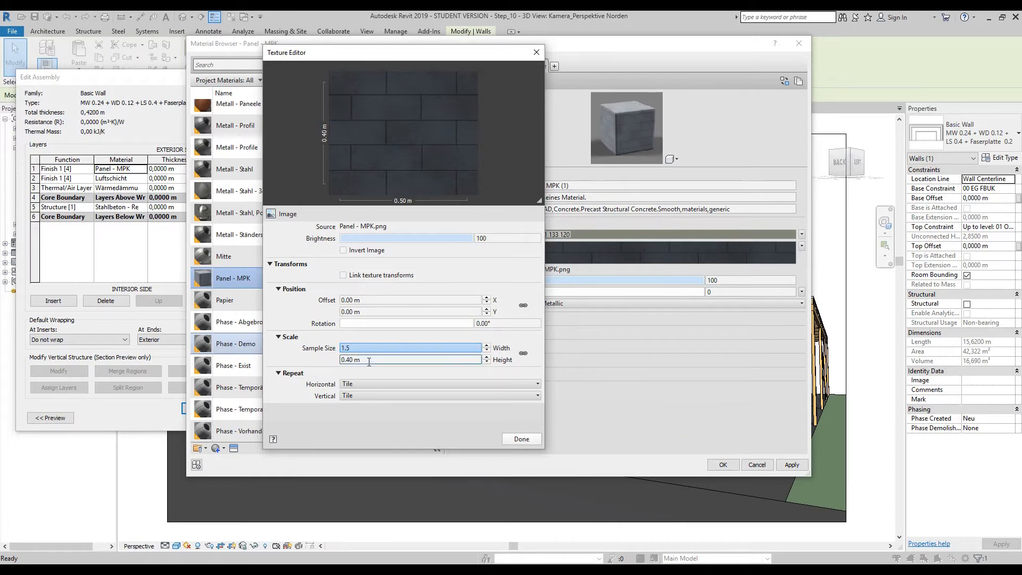
pyautogui.write('1')
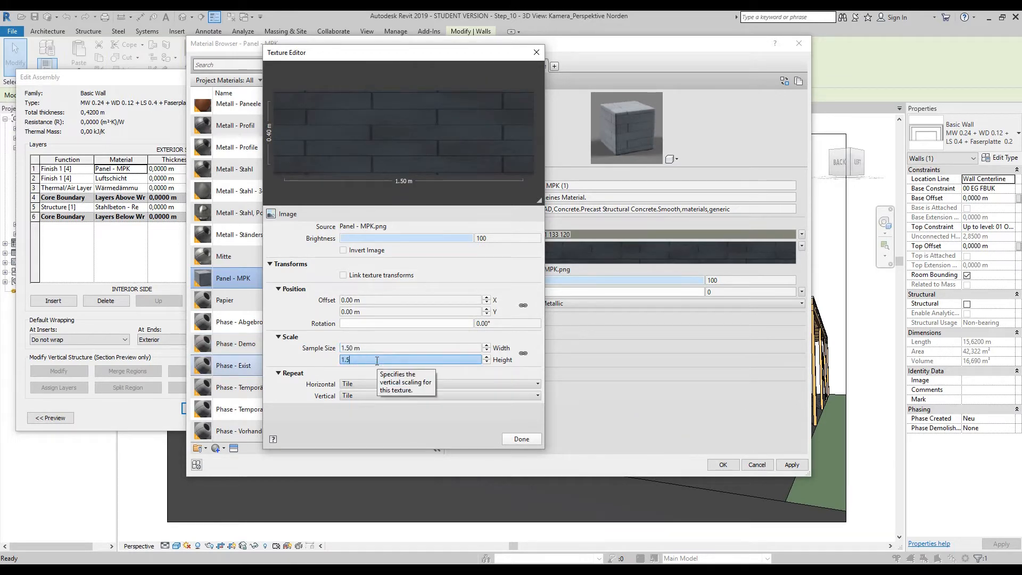
pyautogui.write('.5')
pyautogui.press('Tab')
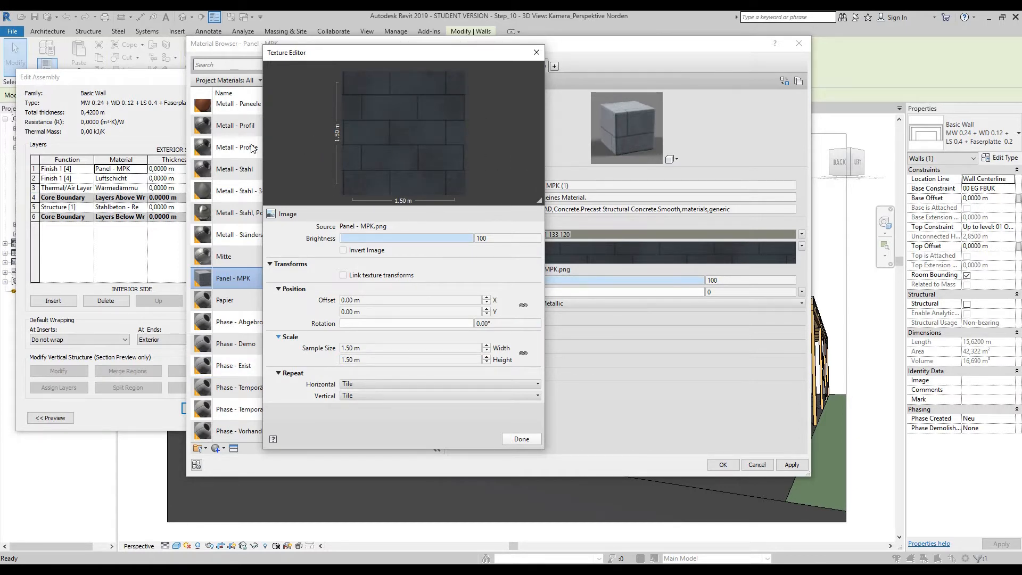
pyautogui.click(521, 440)
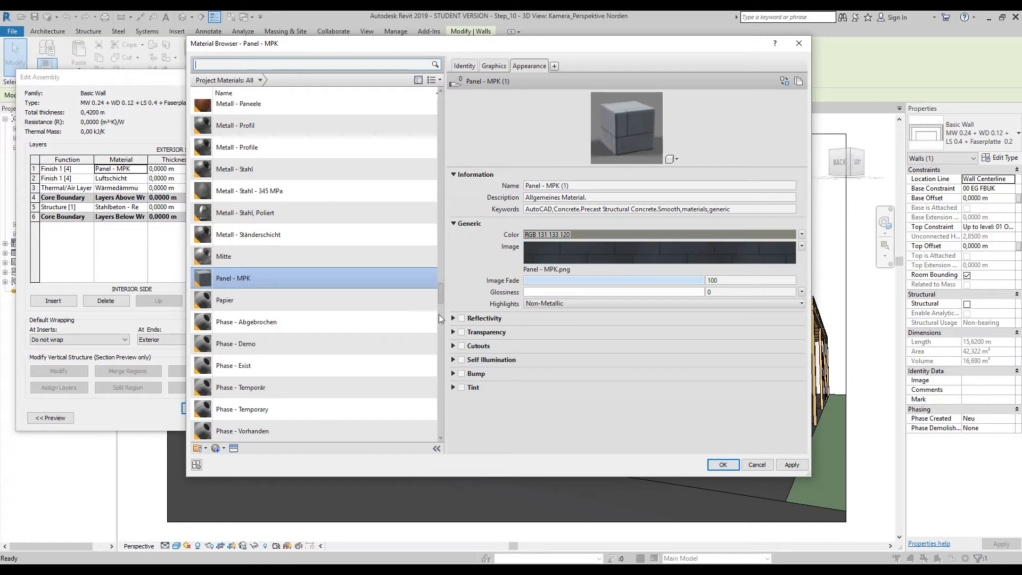
# Step: Enable Bump for the Panel - MPK material and load Panel - MPK bump.png as its image
pyautogui.click(452, 374)
pyautogui.click(461, 374)
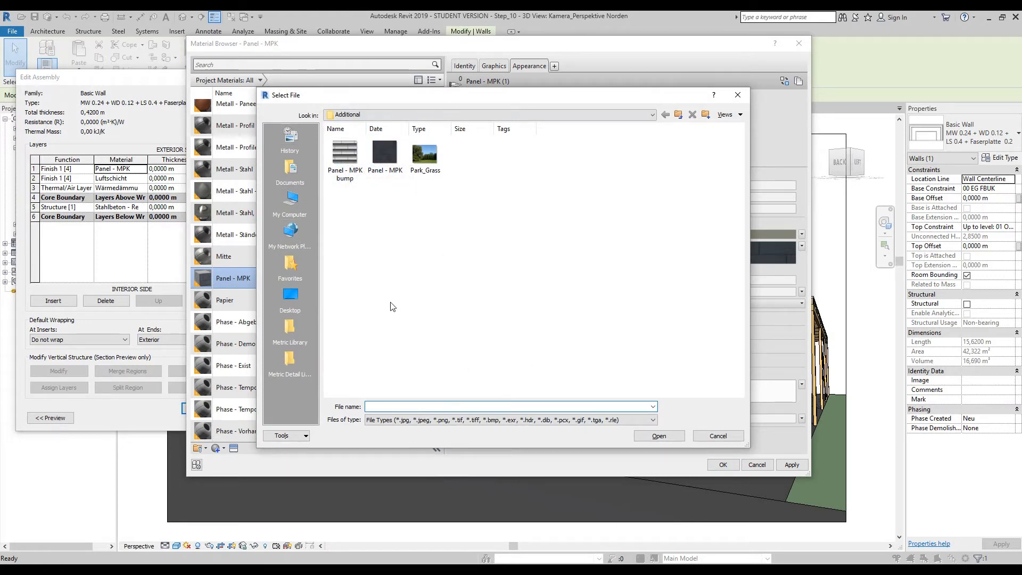
pyautogui.click(343, 157)
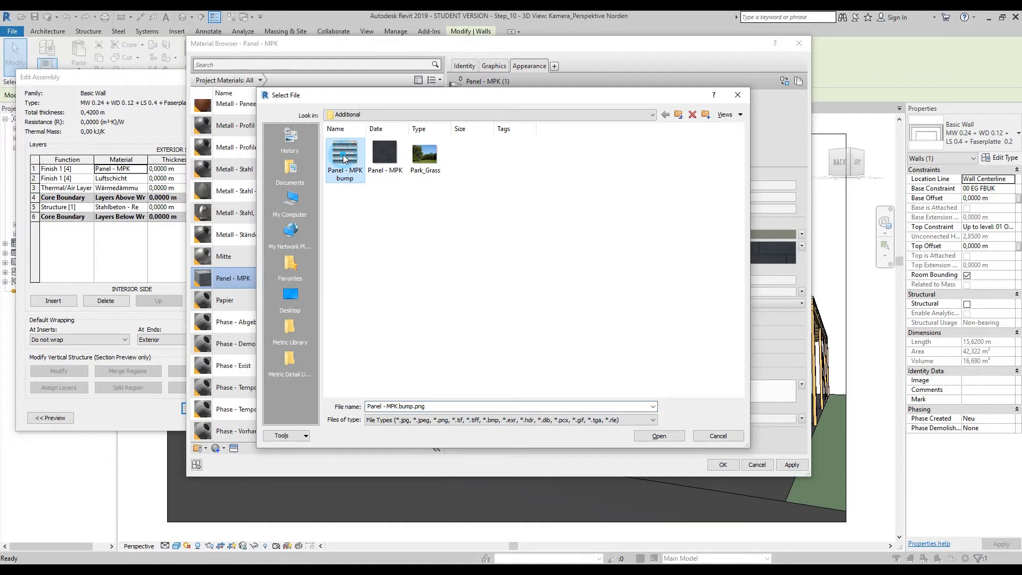
pyautogui.click(658, 435)
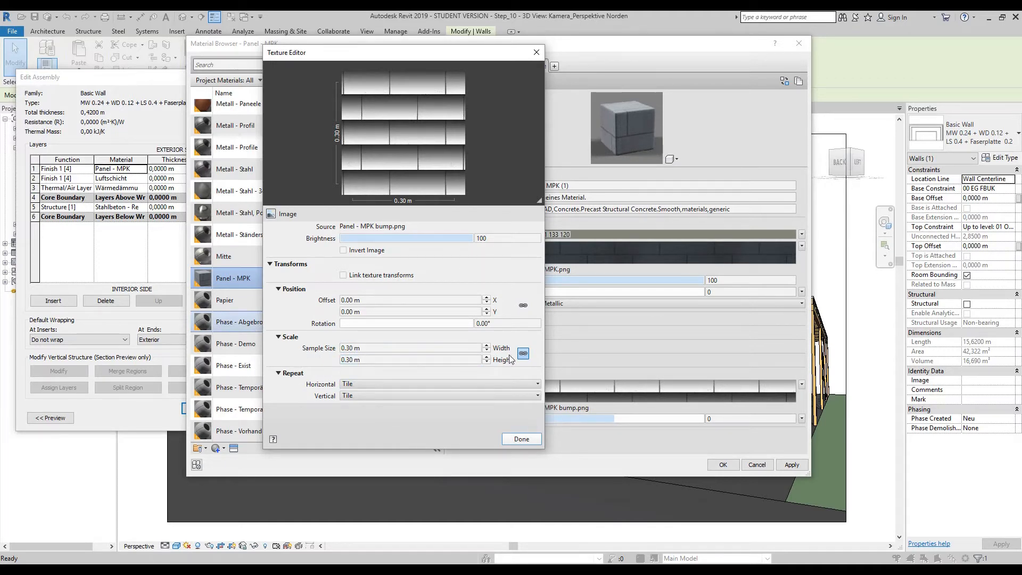
# Step: Unlink the panel bump image's sample width and height, set both to 1.5 m and finish the texture edit
pyautogui.click(522, 353)
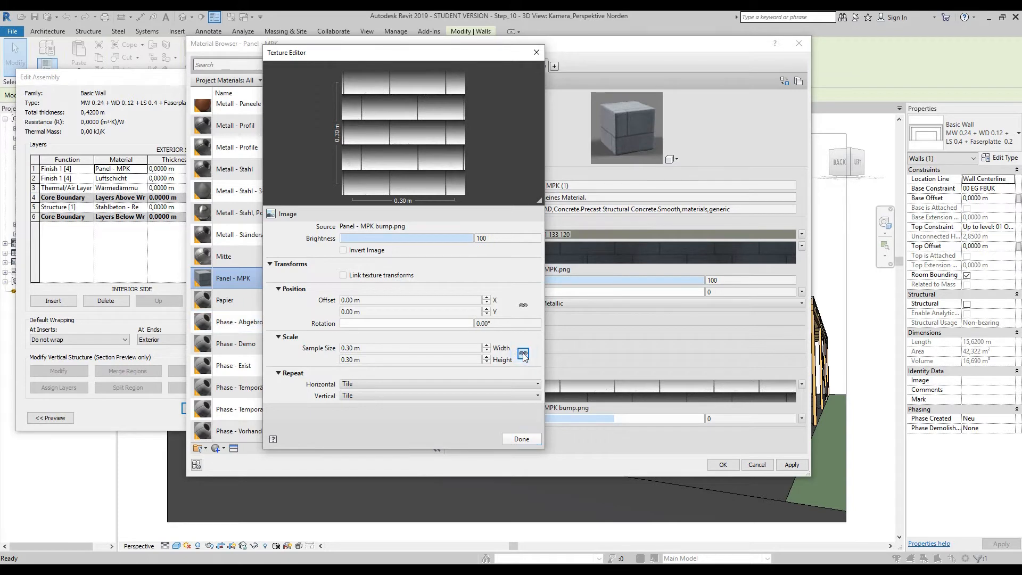
pyautogui.click(391, 348)
pyautogui.write('1.5')
pyautogui.click(391, 359)
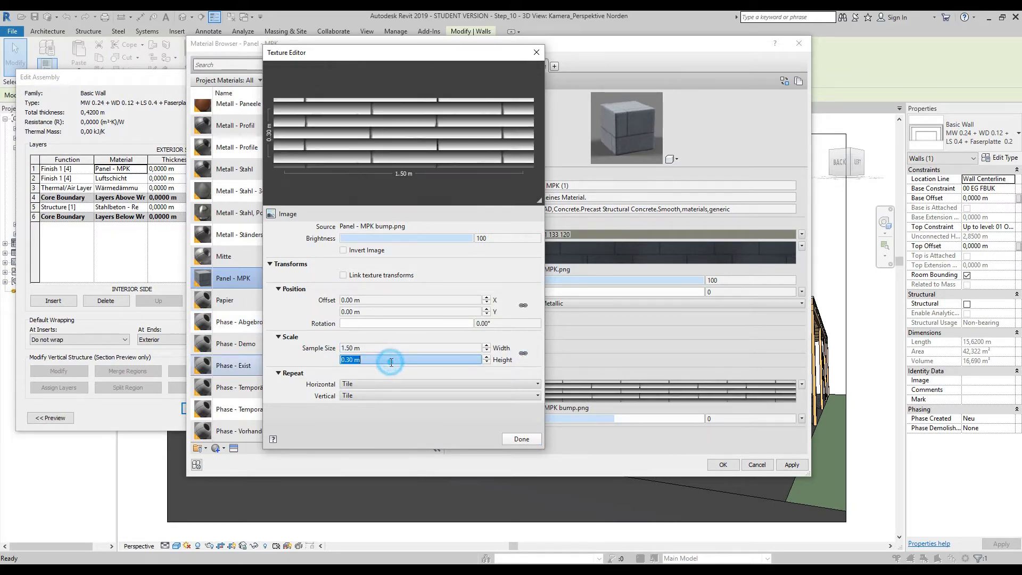
pyautogui.write('1.5')
pyautogui.press('Return')
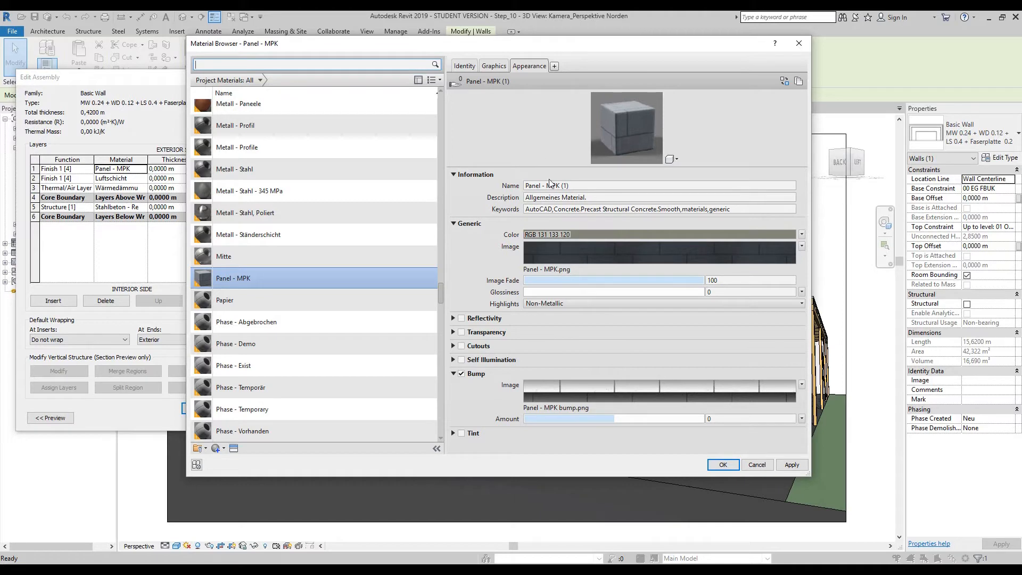
# Step: Preview the Panel - MPK material enlarged on the Walls scene, and accept the material, assembly and wall type changes
pyautogui.moveTo(569, 165); pyautogui.dragTo(569, 262)
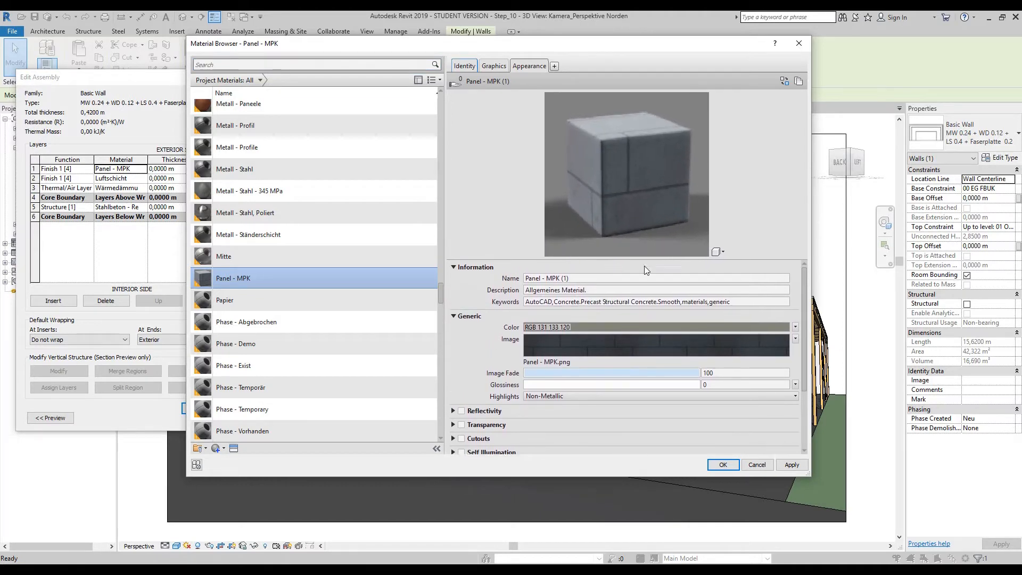
pyautogui.click(718, 251)
pyautogui.moveTo(704, 267)
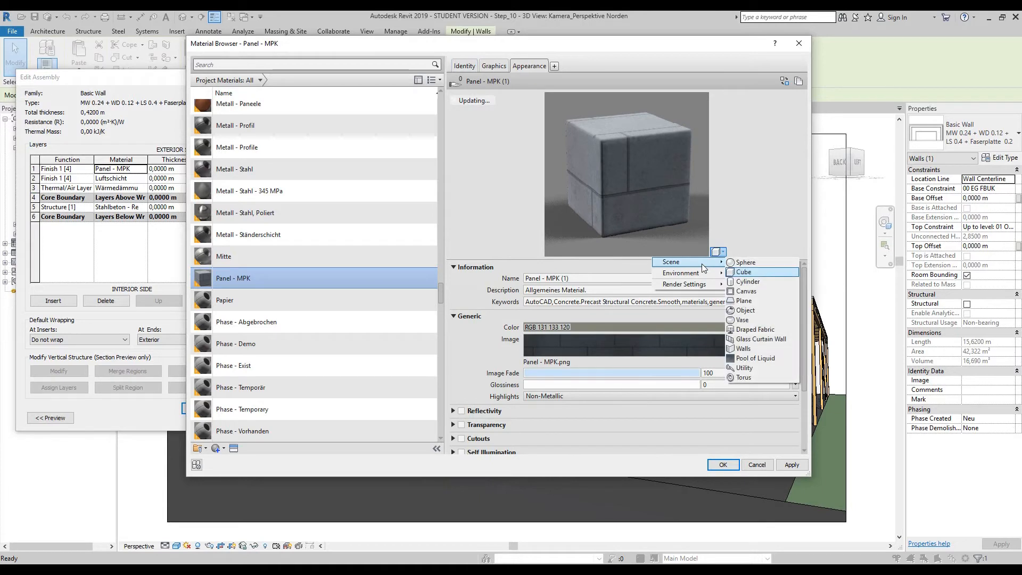
pyautogui.click(765, 349)
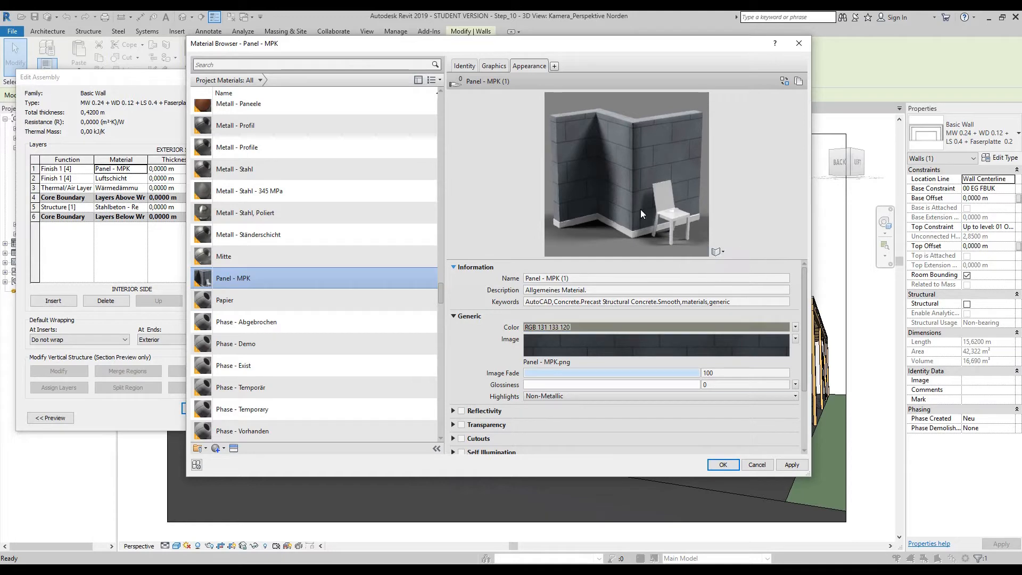
pyautogui.click(721, 464)
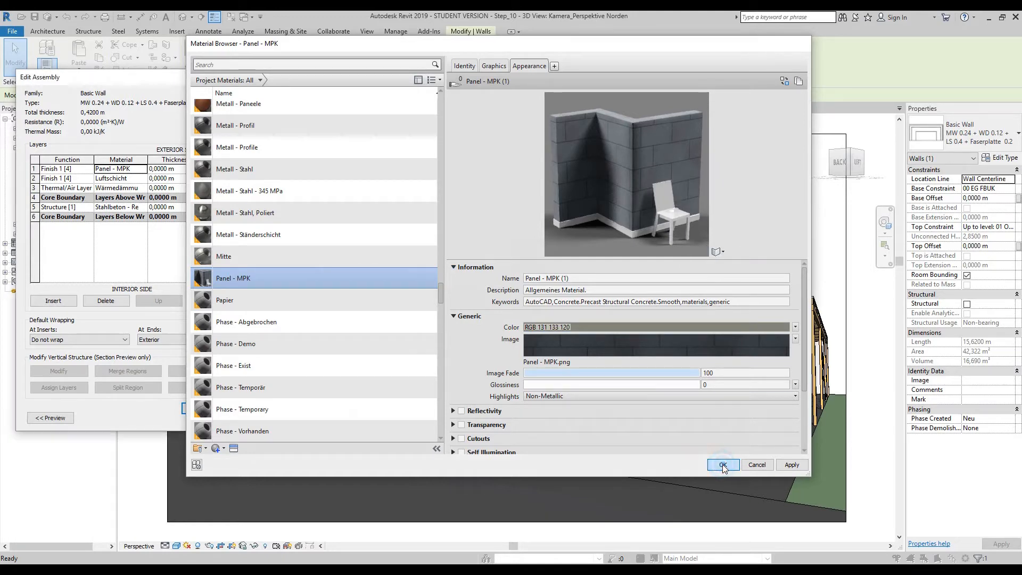
pyautogui.click(202, 408)
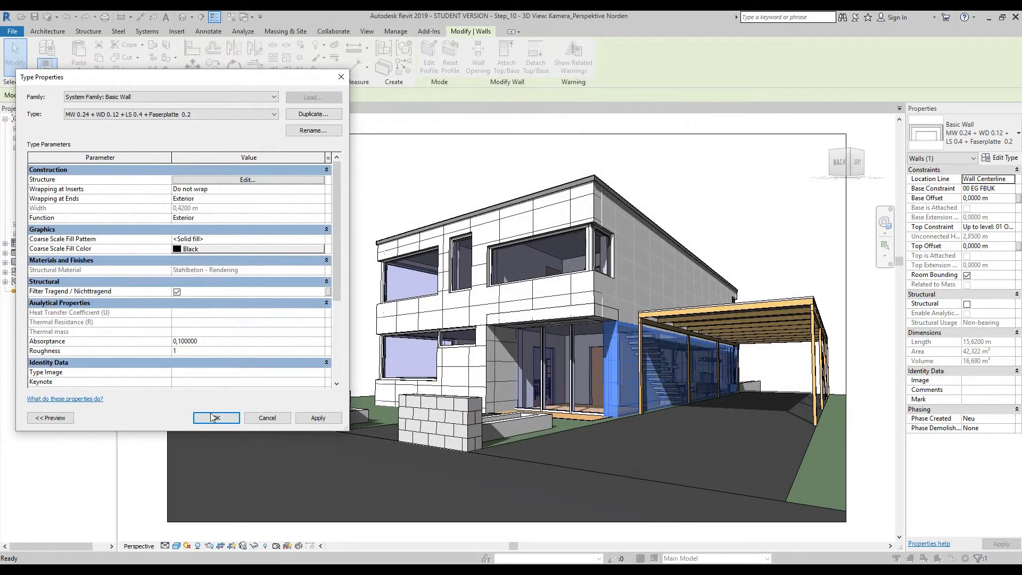
pyautogui.click(221, 417)
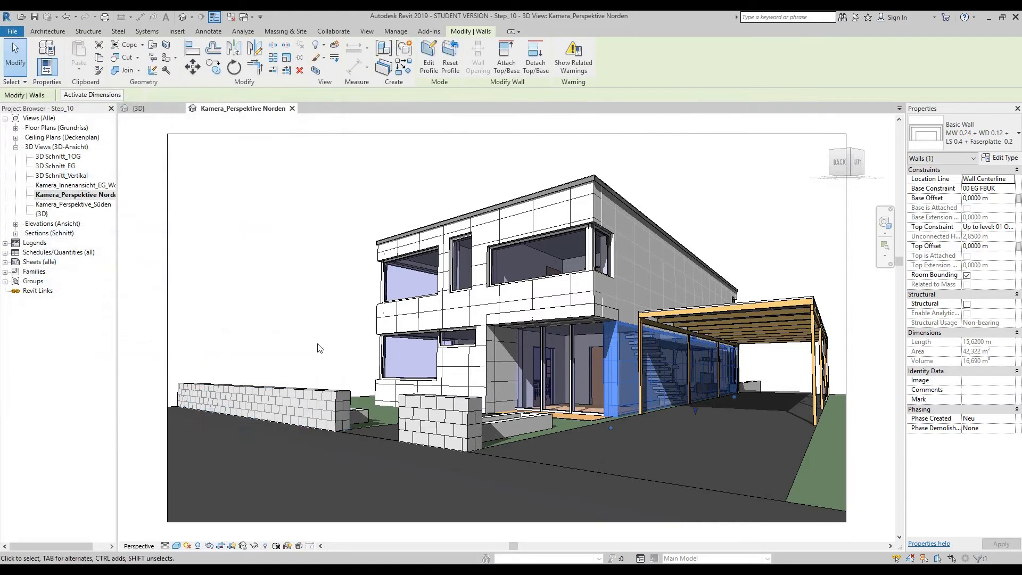
# Step: Set the Kamera_Perspektive Norden view's visual style to Realistic and deselect the wall
pyautogui.click(176, 546)
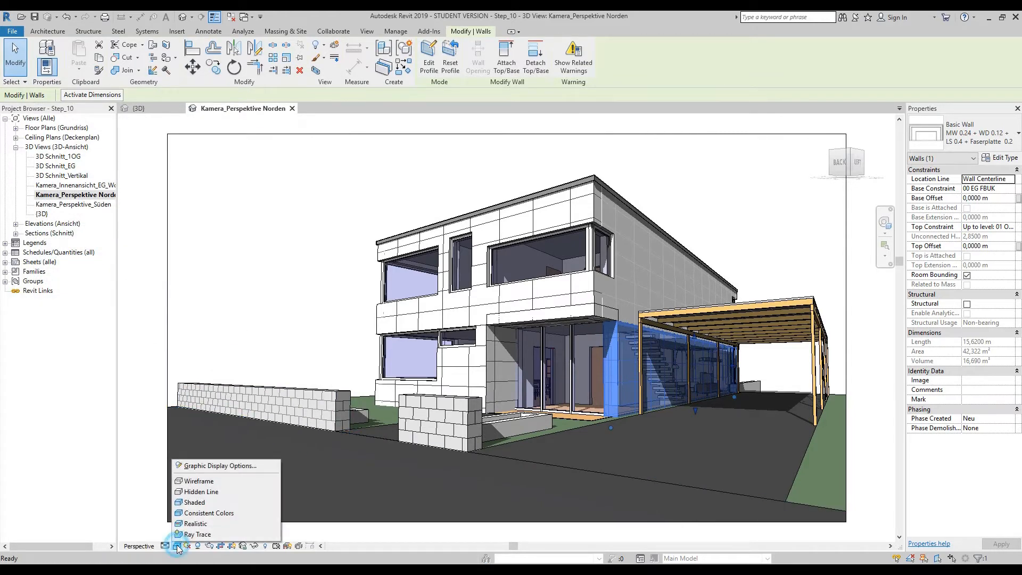
pyautogui.click(222, 524)
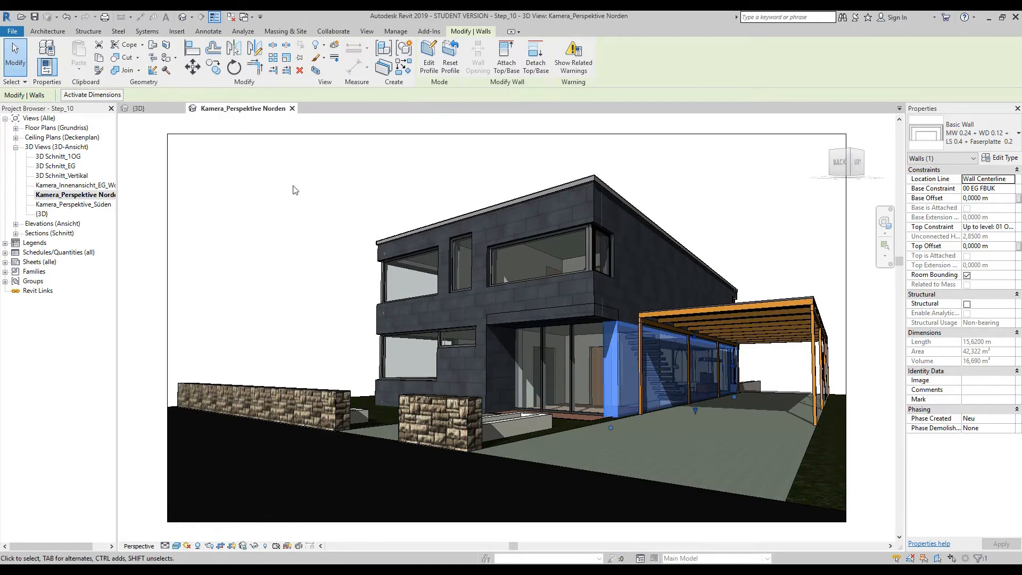
pyautogui.click(307, 232)
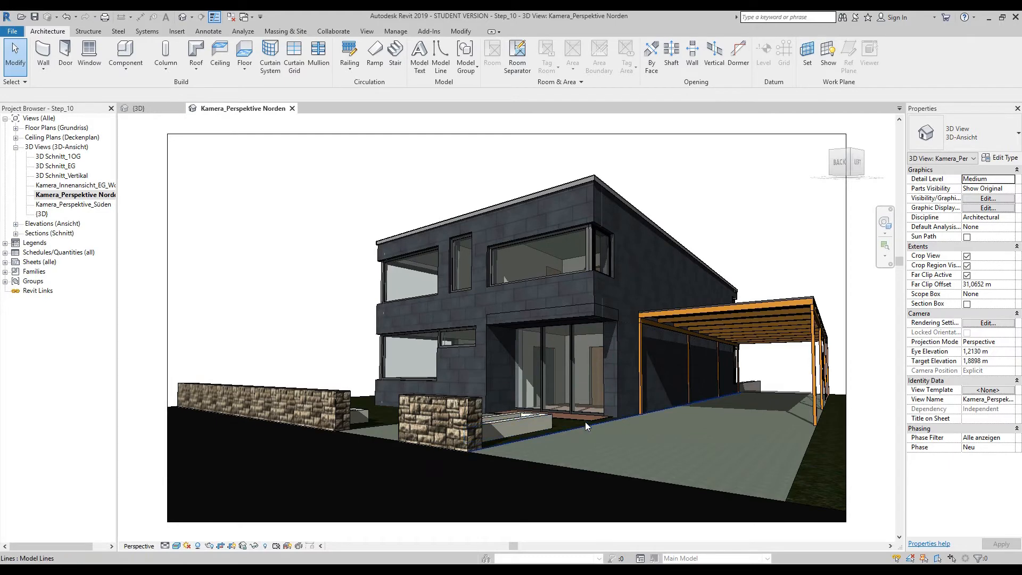
# Step: Examine the floor slab's surface in front of the glazed entrance in the camera view
pyautogui.scroll(4, 582, 422)
pyautogui.scroll(6, 566, 422)
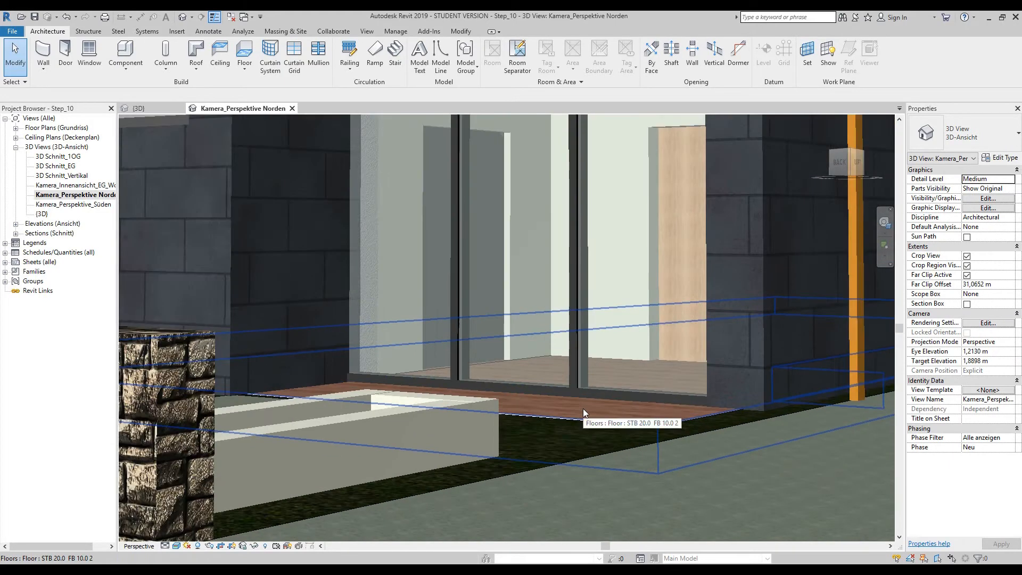
pyautogui.moveTo(583, 407); pyautogui.dragTo(602, 539, button='middle')
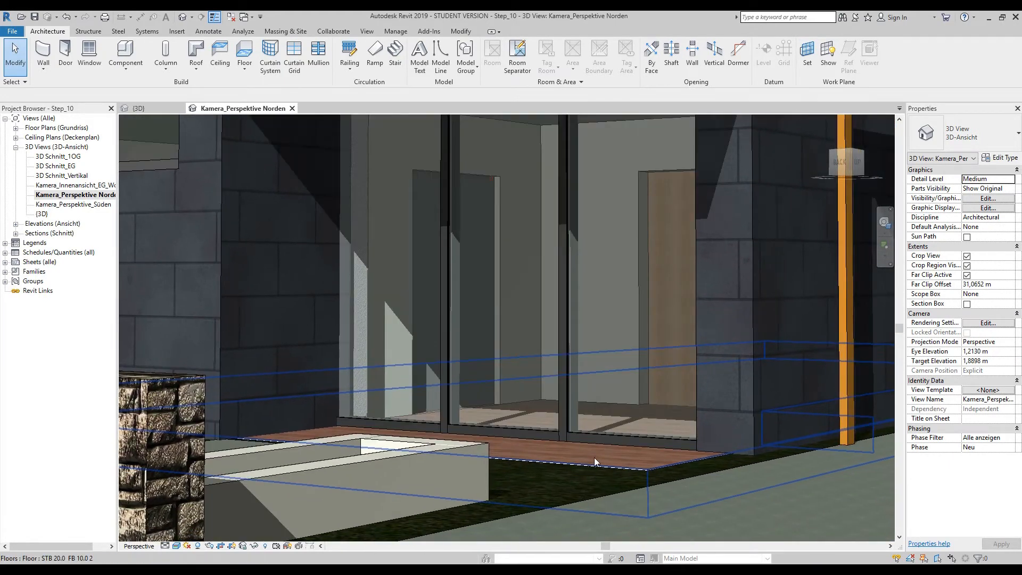
pyautogui.click(594, 458)
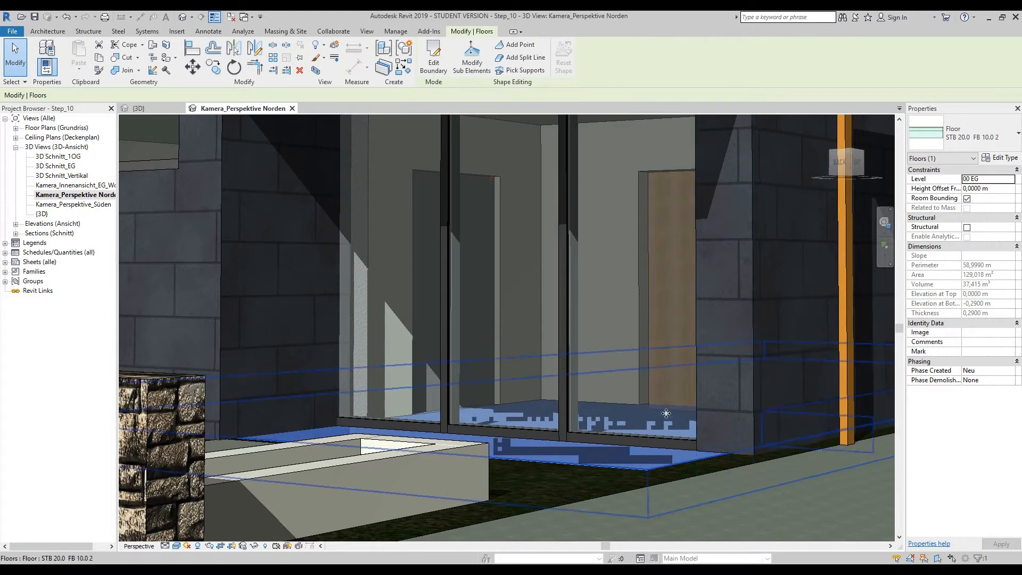
pyautogui.scroll(-6, 550, 425)
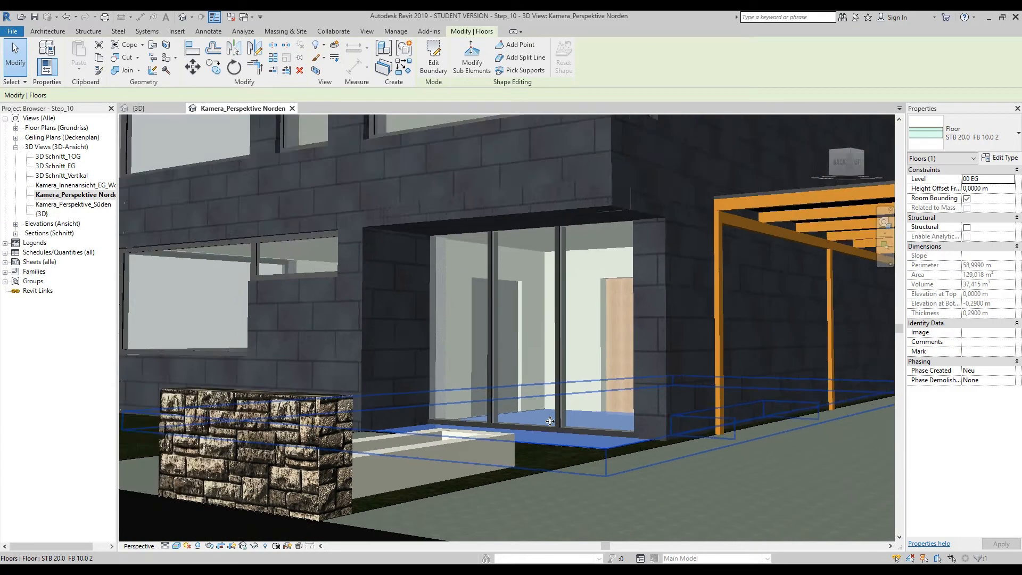
pyautogui.click(343, 296)
pyautogui.scroll(2, 550, 419)
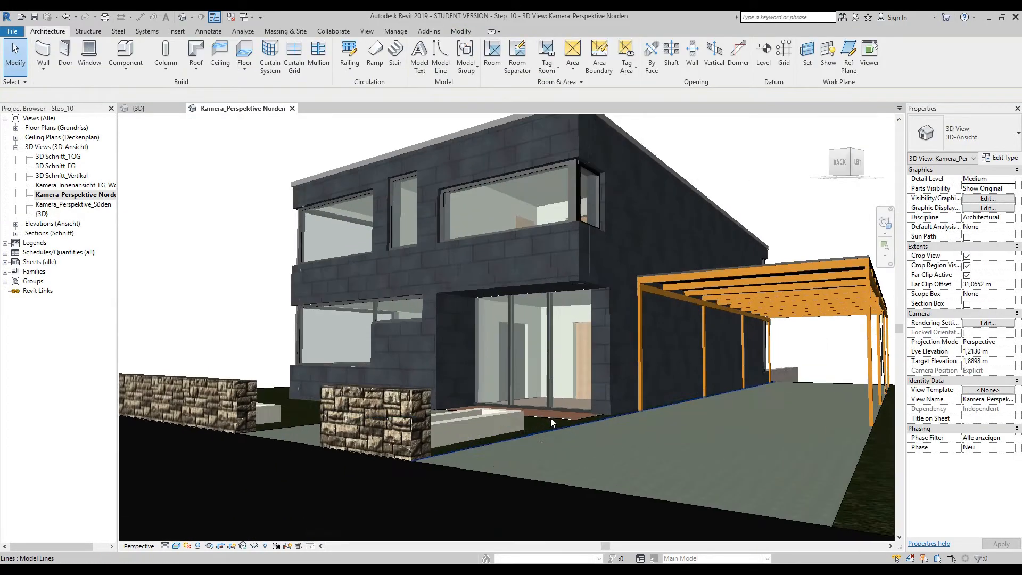
pyautogui.scroll(2, 551, 417)
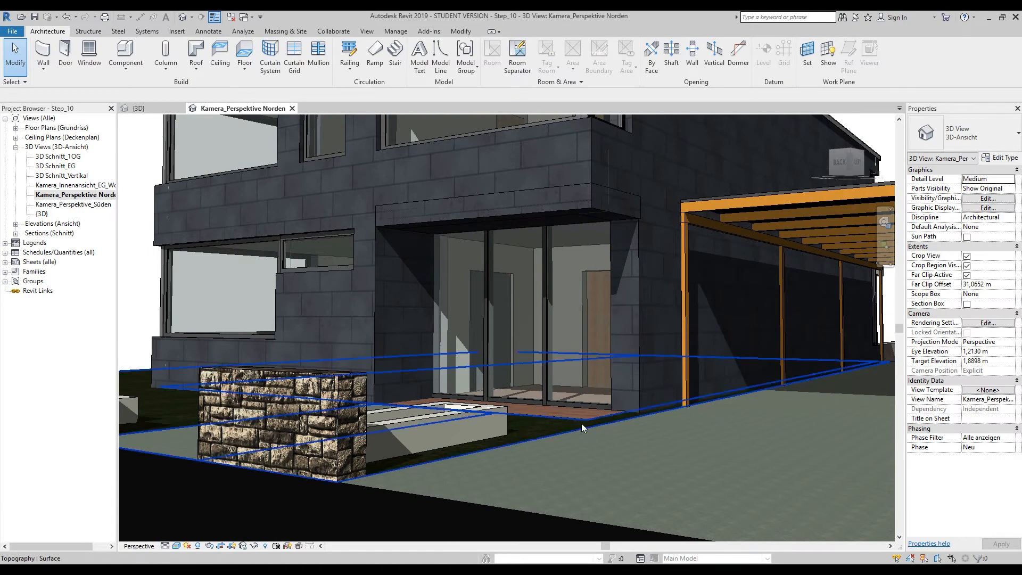
pyautogui.scroll(-4, 581, 423)
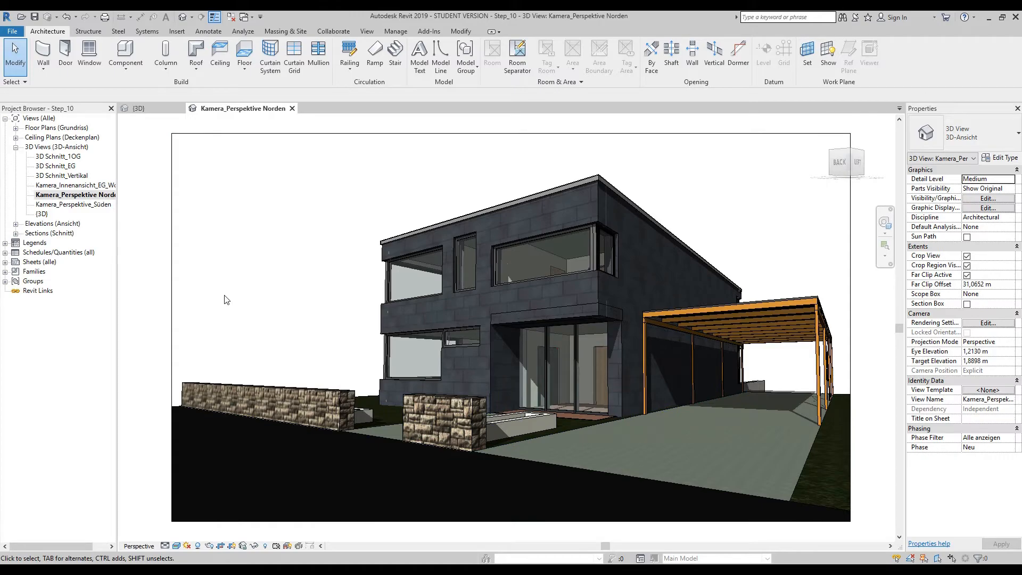
# Step: Switch to the {3D} view and show the entrance floor in front of the glazing obliquely from above
pyautogui.click(147, 109)
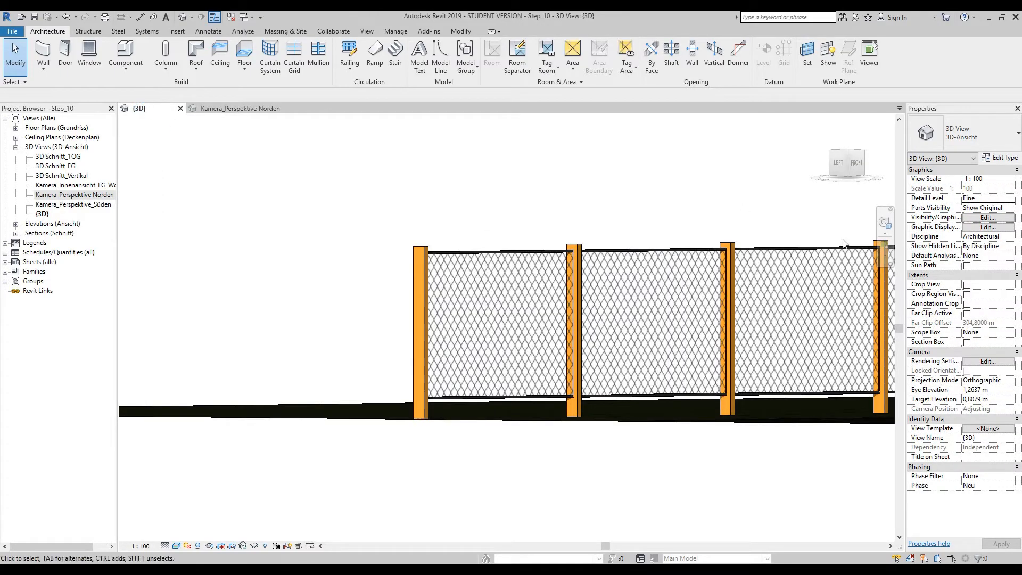
pyautogui.click(884, 222)
pyautogui.moveTo(399, 237); pyautogui.dragTo(641, 285)
pyautogui.moveTo(641, 285); pyautogui.dragTo(502, 478, button='middle')
pyautogui.scroll(-3, 502, 479)
pyautogui.moveTo(559, 370); pyautogui.dragTo(530, 514, button='middle')
pyautogui.scroll(3, 536, 289)
pyautogui.moveTo(536, 289); pyautogui.dragTo(365, 478, button='middle')
pyautogui.press('Escape')
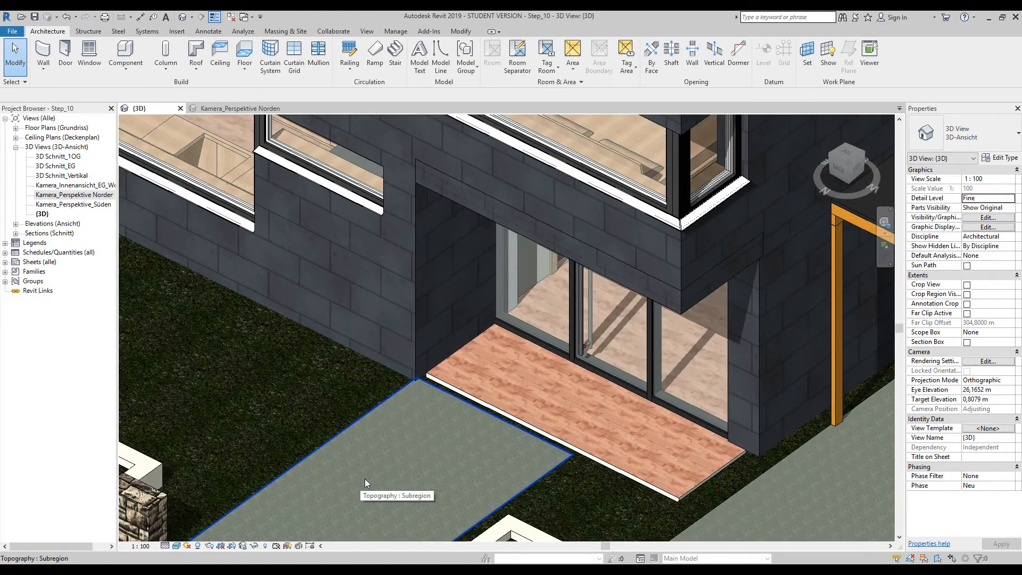
# Step: Split the ground-floor slab's top face with a line along the entrance glazing, separating the outdoor strip from the interior
pyautogui.click(502, 375)
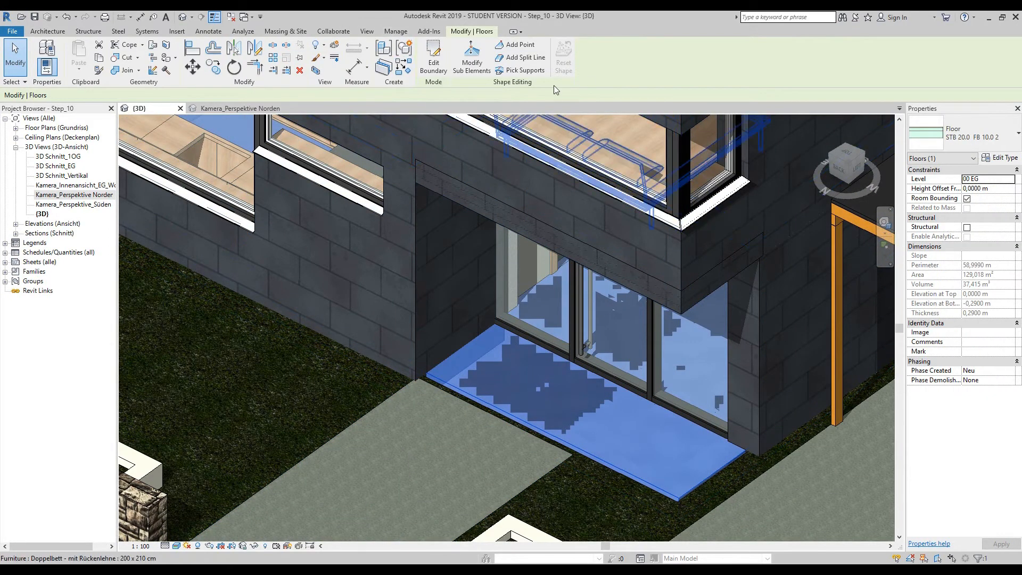
pyautogui.click(169, 49)
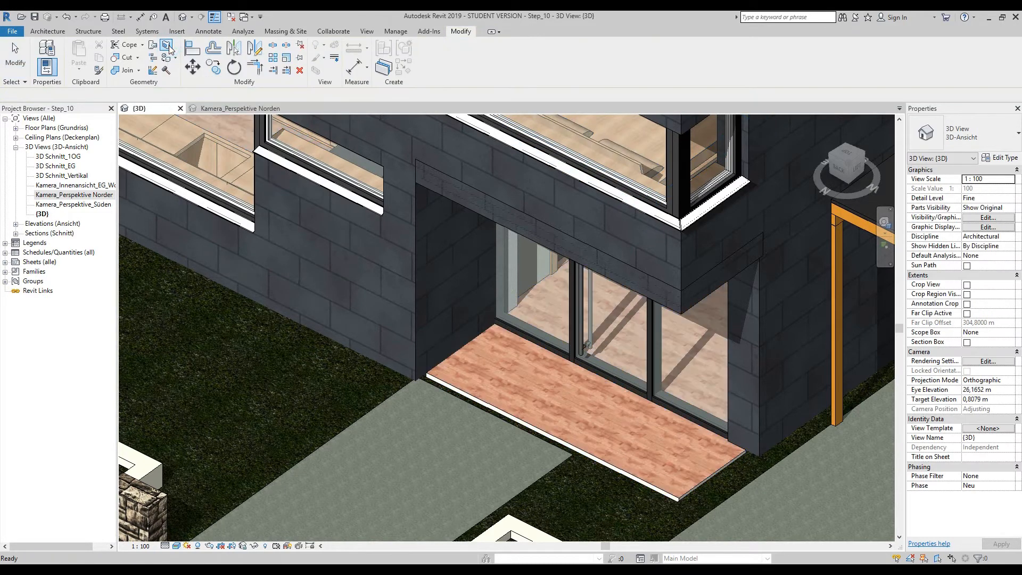
pyautogui.click(547, 388)
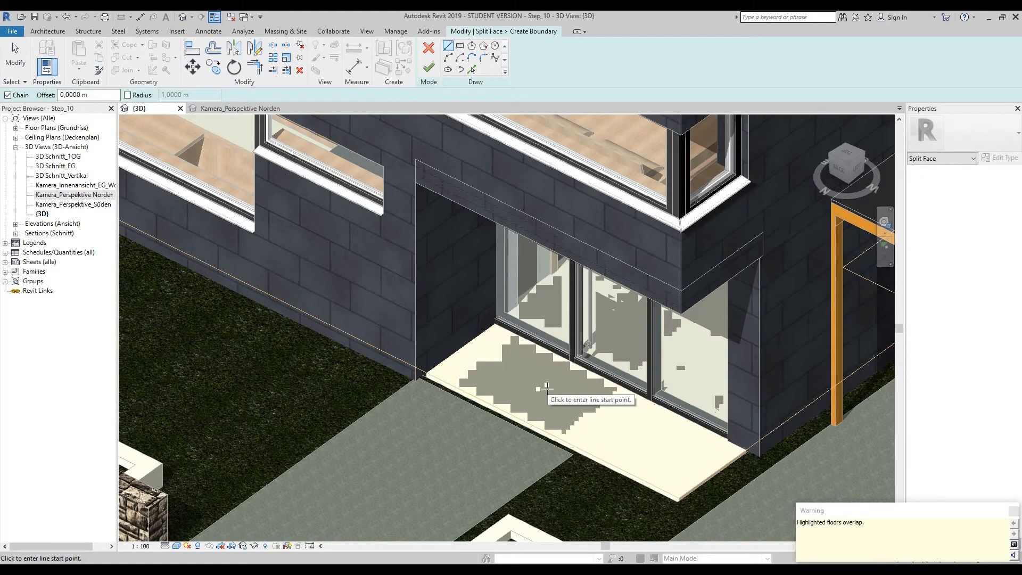
pyautogui.moveTo(546, 388); pyautogui.dragTo(467, 359, button='middle')
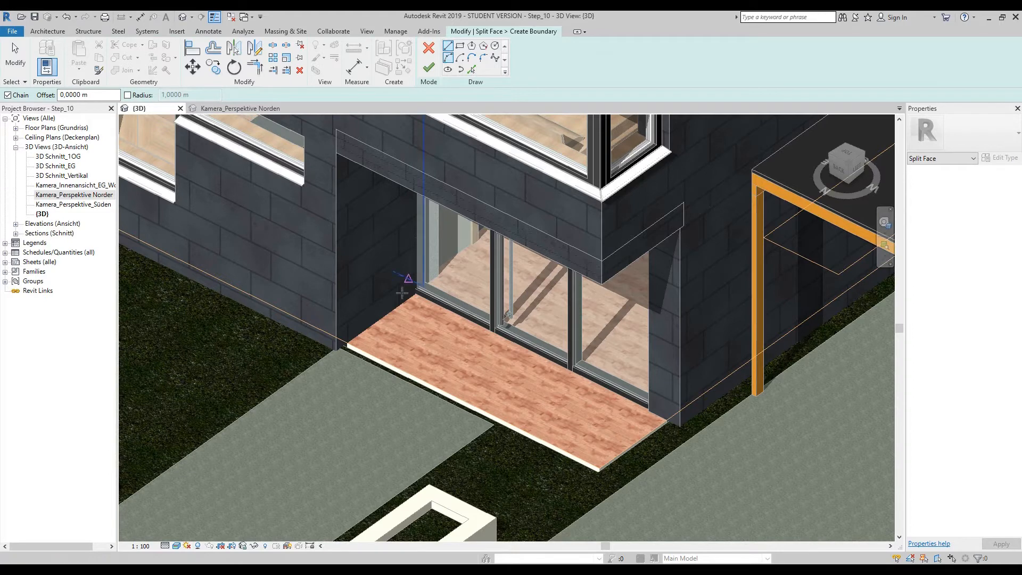
pyautogui.click(345, 342)
pyautogui.click(419, 291)
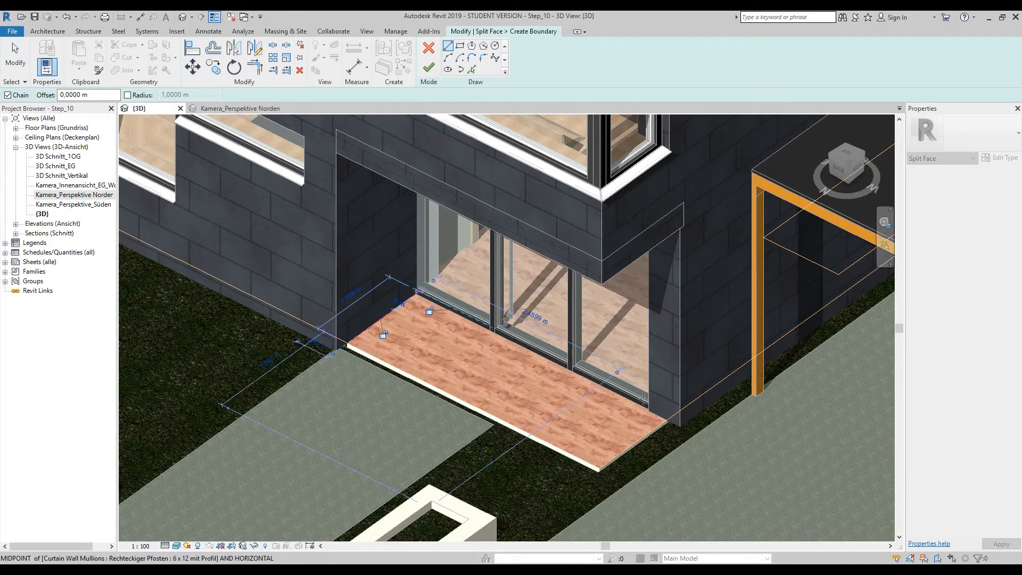
pyautogui.click(672, 416)
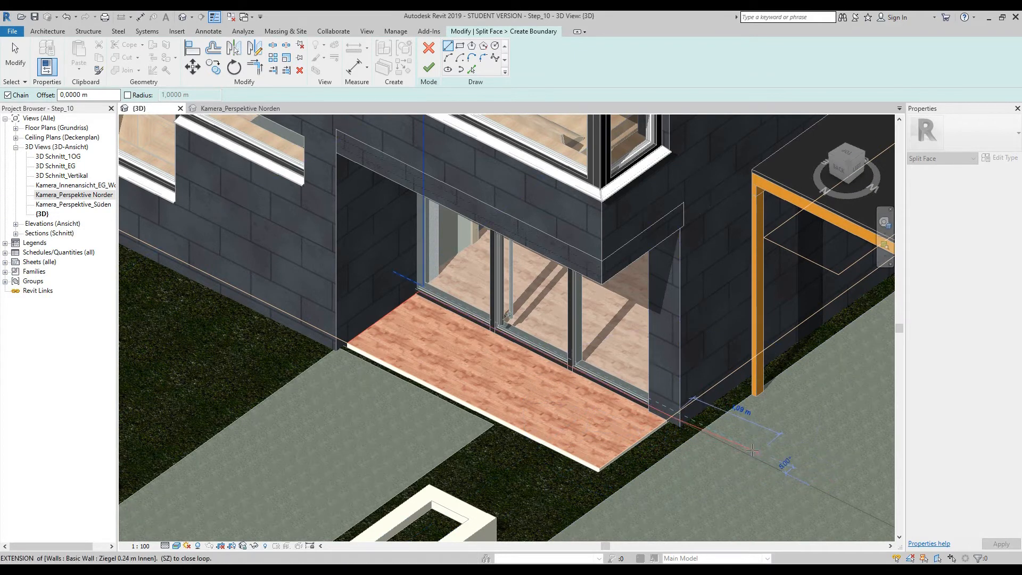
pyautogui.press('Escape')
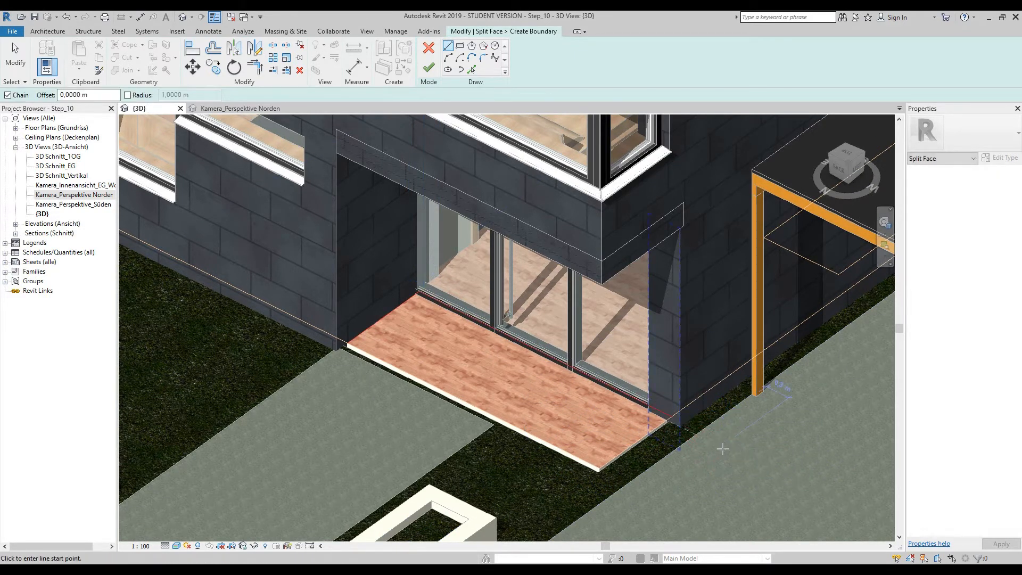
pyautogui.click(428, 67)
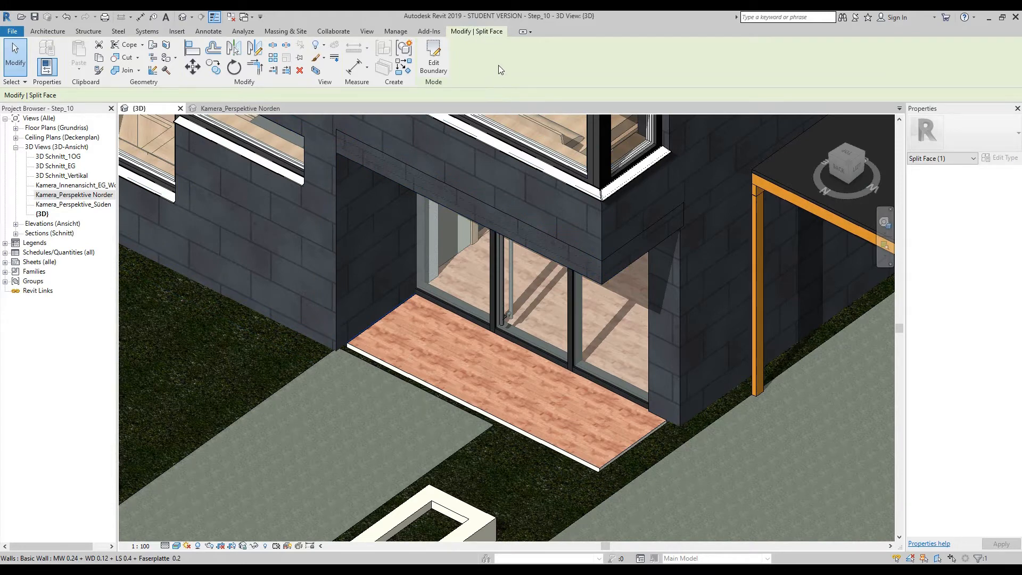
# Step: Search the Paint materials for "concrete" and paint the outdoor entrance floor face with Beton - Unbewehrt
pyautogui.click(166, 59)
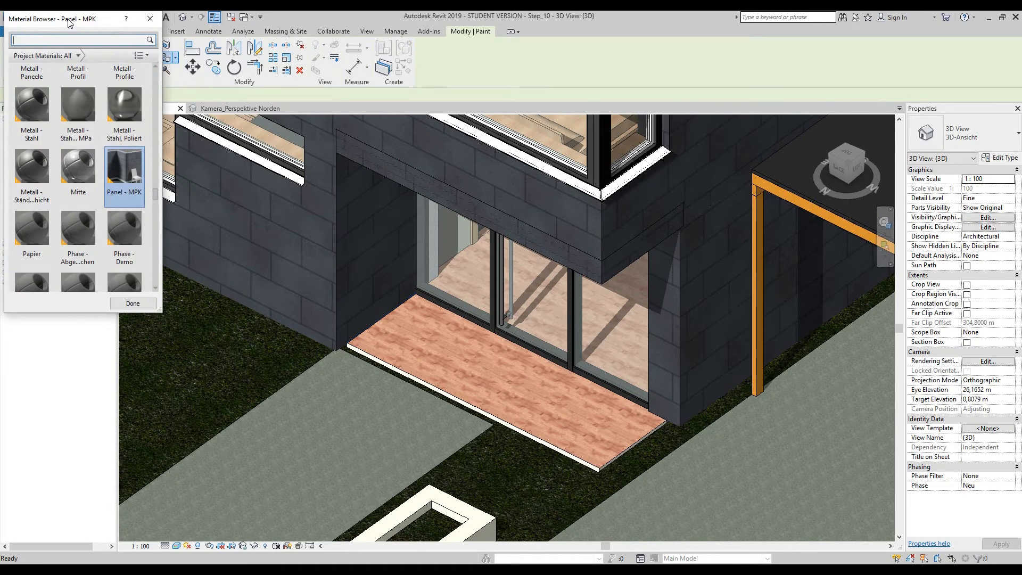
pyautogui.moveTo(69, 22); pyautogui.dragTo(151, 87)
pyautogui.click(161, 104)
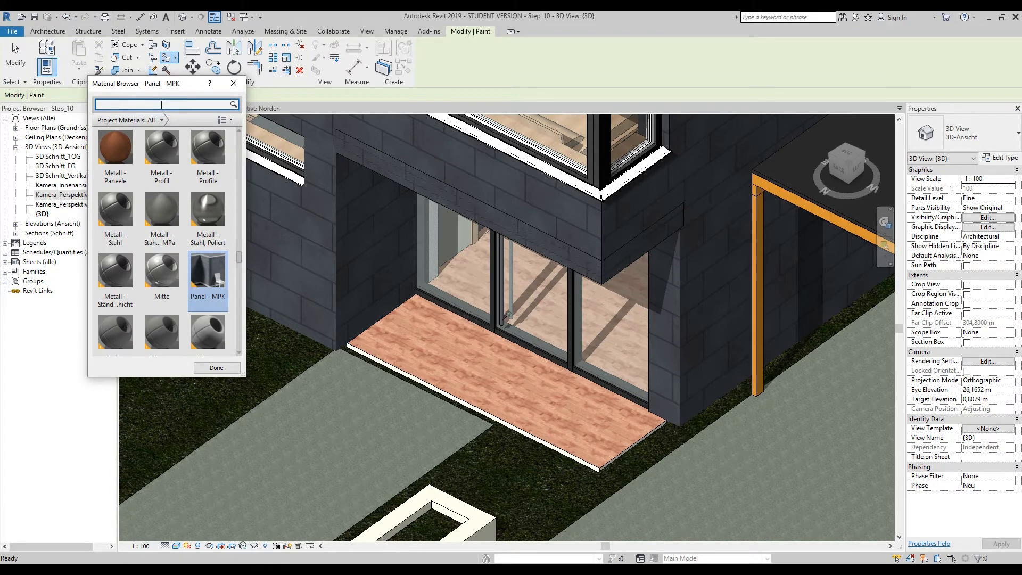
pyautogui.write('concrete')
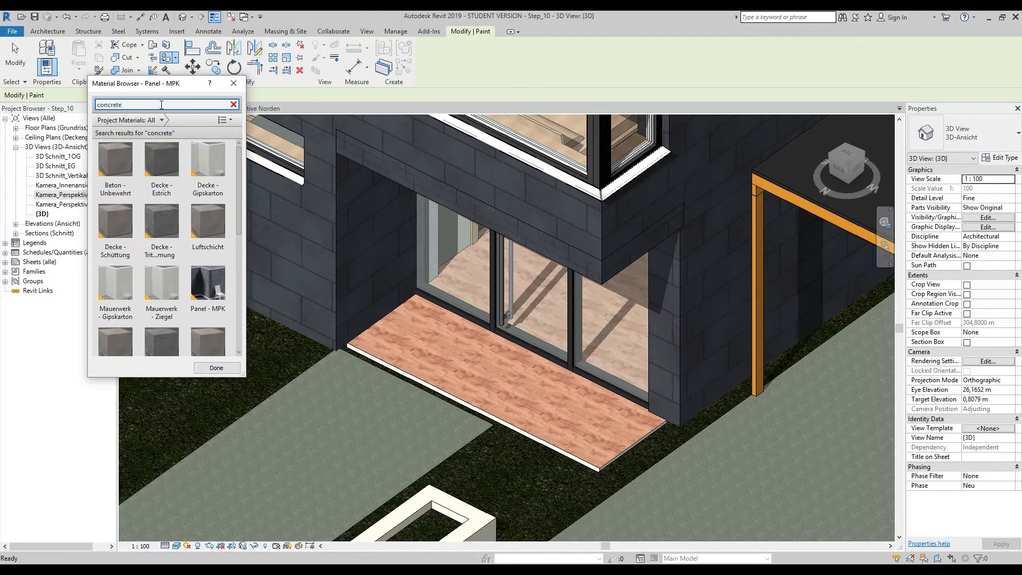
pyautogui.moveTo(244, 375); pyautogui.dragTo(346, 434)
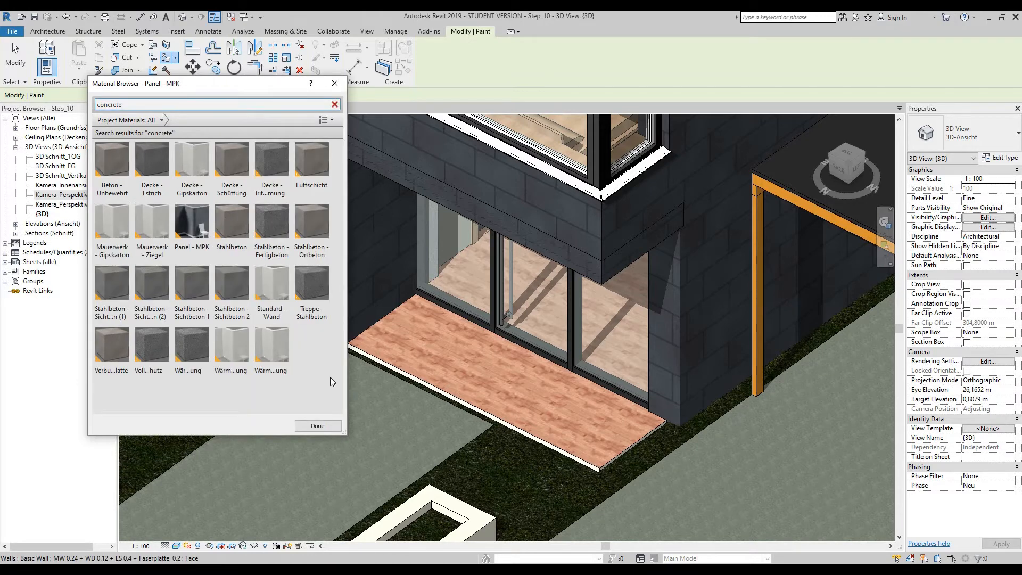
pyautogui.click(118, 157)
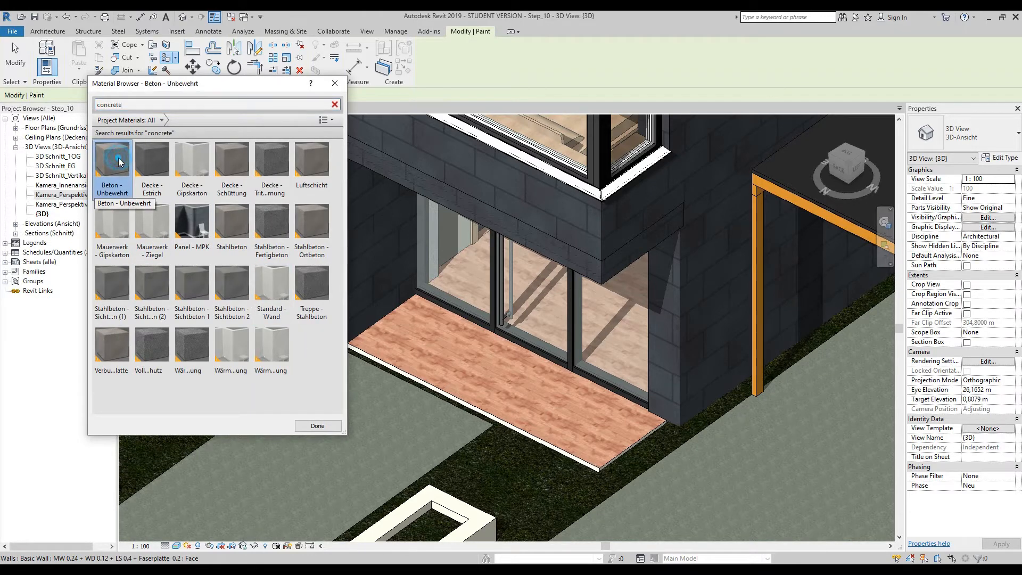
pyautogui.click(477, 362)
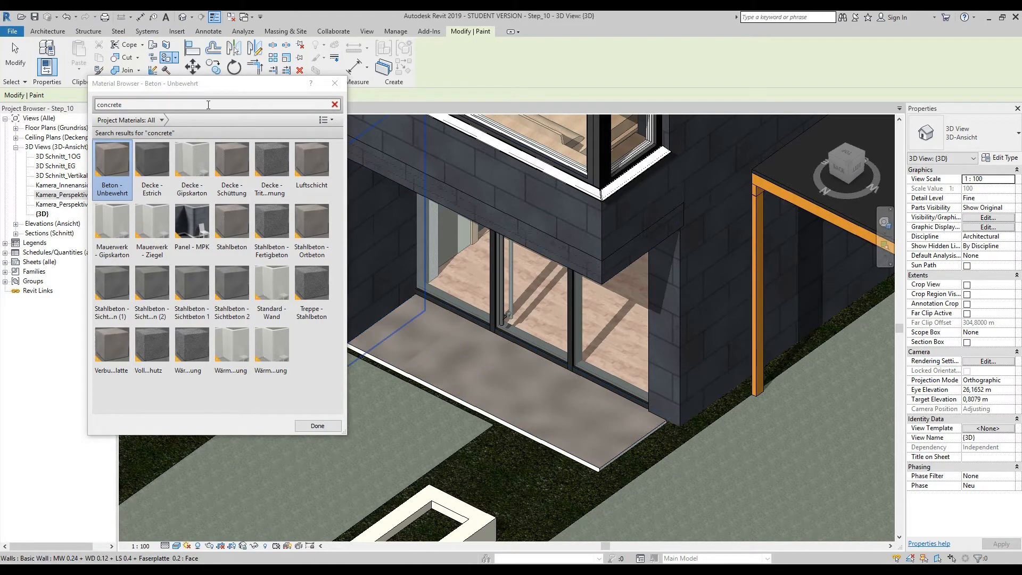
# Step: Finish painting the entrance floor and check its concrete surface in the Kamera_Perspektive Norden view
pyautogui.click(322, 425)
pyautogui.scroll(-3, 306, 344)
pyautogui.scroll(-3, 308, 342)
pyautogui.scroll(3, 549, 419)
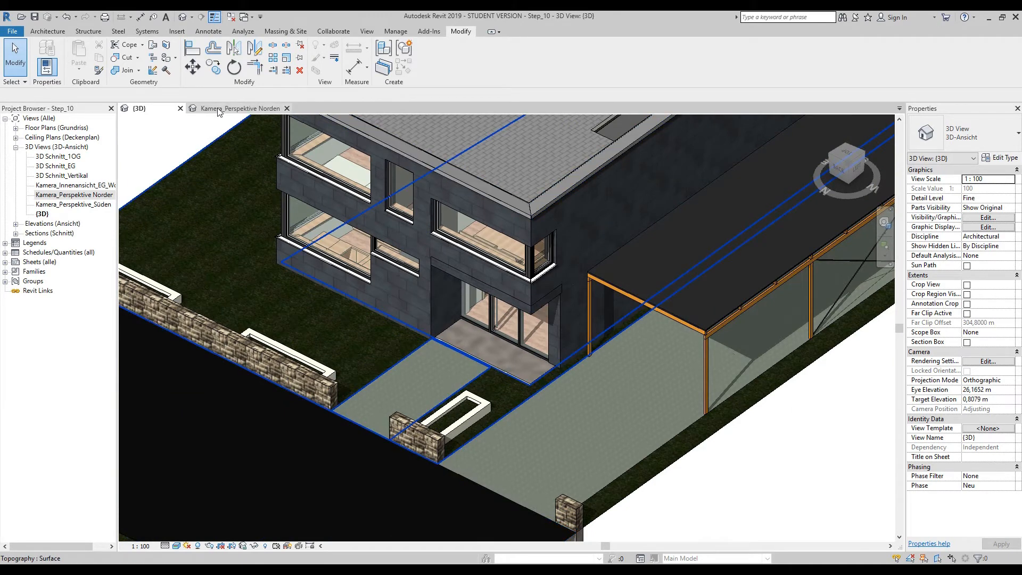
pyautogui.click(241, 110)
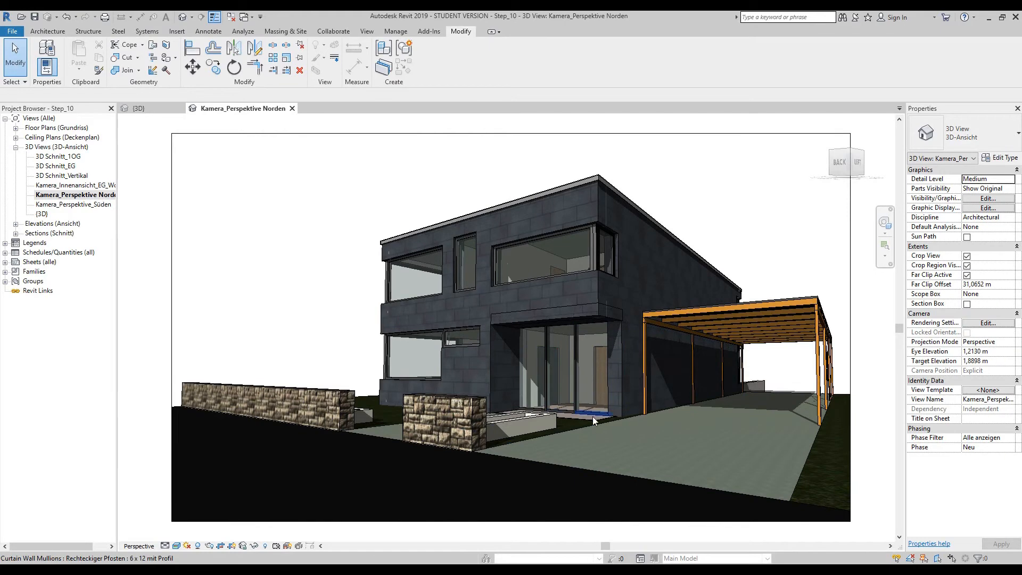
pyautogui.scroll(5, 588, 421)
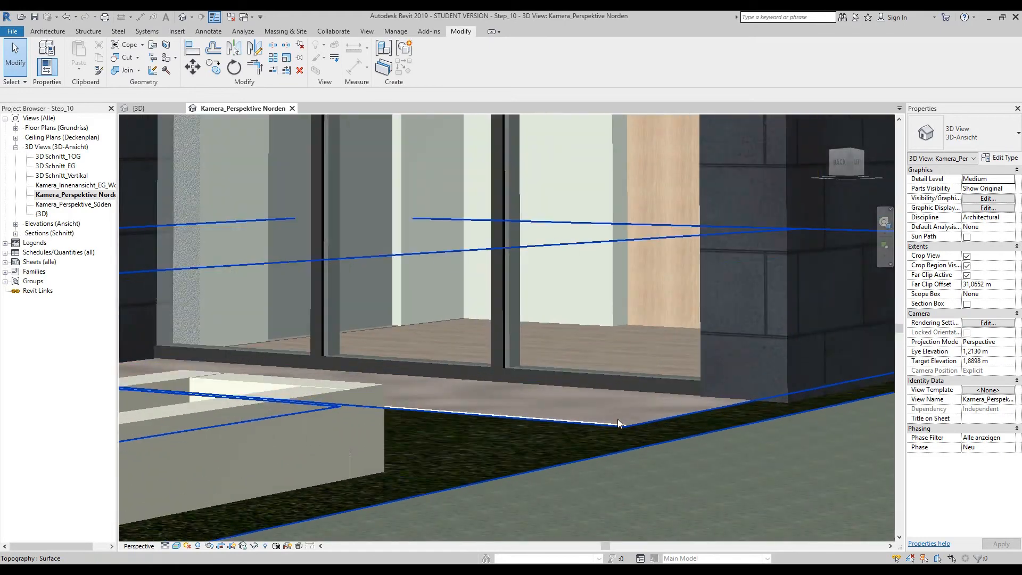
pyautogui.scroll(-10, 585, 413)
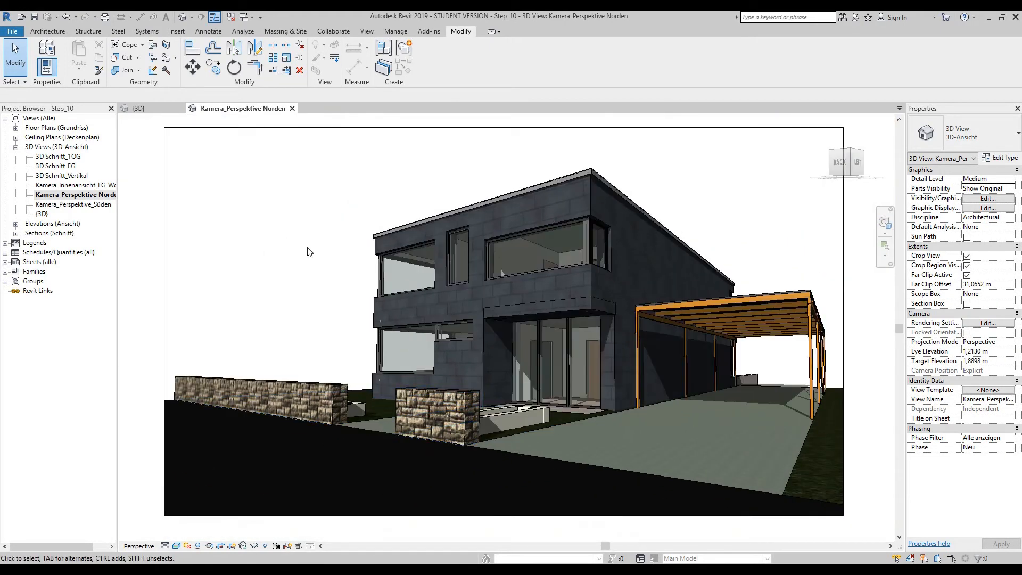
pyautogui.moveTo(314, 223); pyautogui.dragTo(300, 224, button='middle')
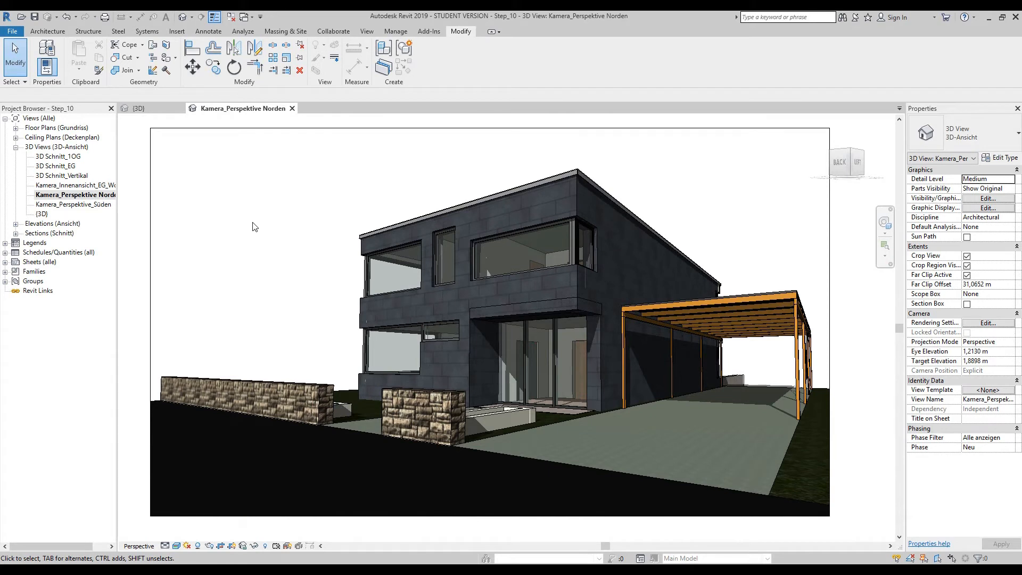
# Step: Open the rendering settings for the Kamera_Perspektive Norden view
pyautogui.click(210, 547)
pyautogui.moveTo(83, 19); pyautogui.dragTo(153, 100)
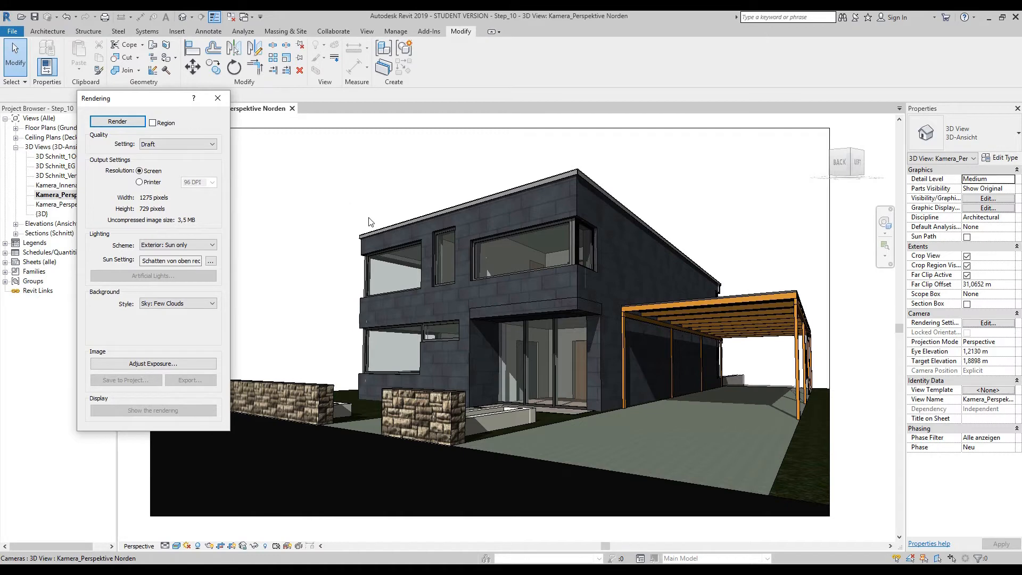
# Step: Try limiting the render to a smaller region around the building's upper-floor windows
pyautogui.click(152, 123)
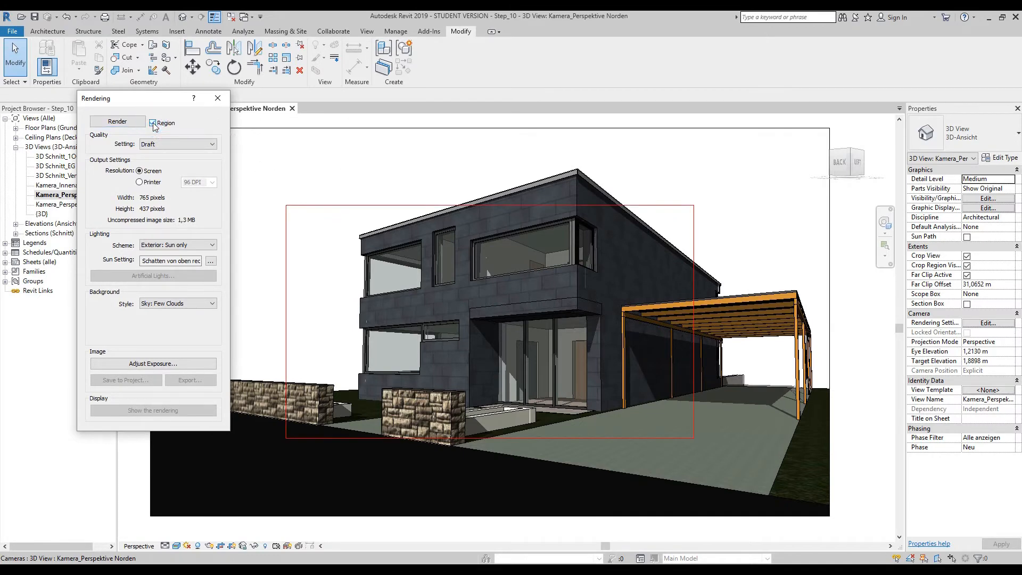
pyautogui.click(351, 204)
pyautogui.moveTo(285, 321); pyautogui.dragTo(420, 321)
pyautogui.moveTo(694, 322); pyautogui.dragTo(613, 321)
pyautogui.moveTo(515, 438); pyautogui.dragTo(516, 304)
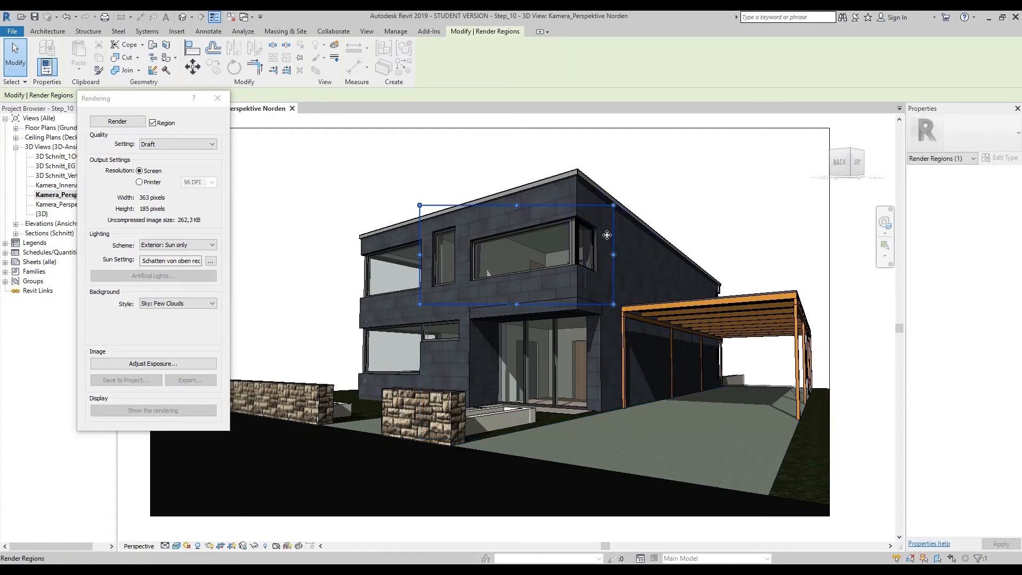
pyautogui.moveTo(612, 233); pyautogui.dragTo(479, 224)
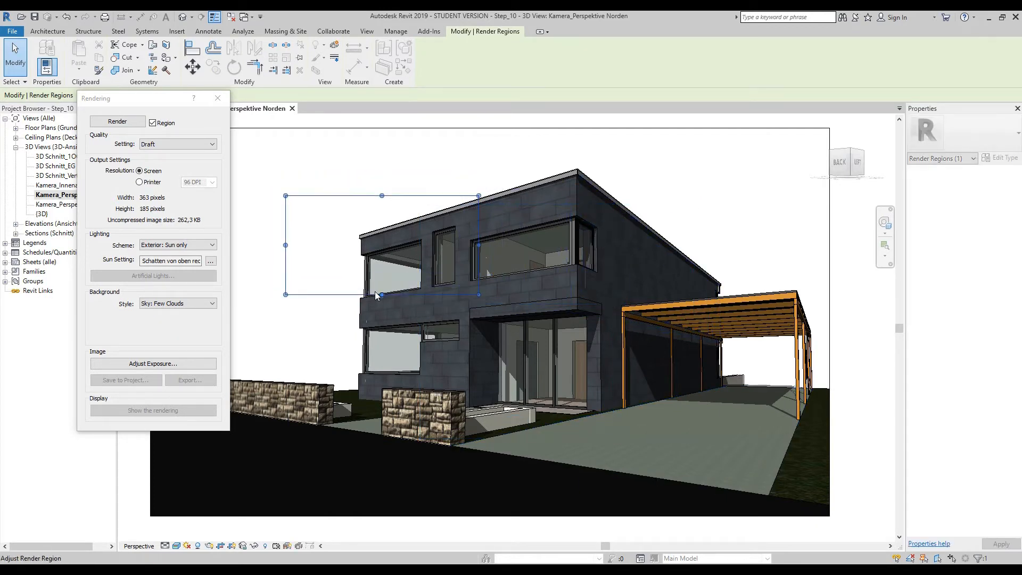
pyautogui.click(153, 123)
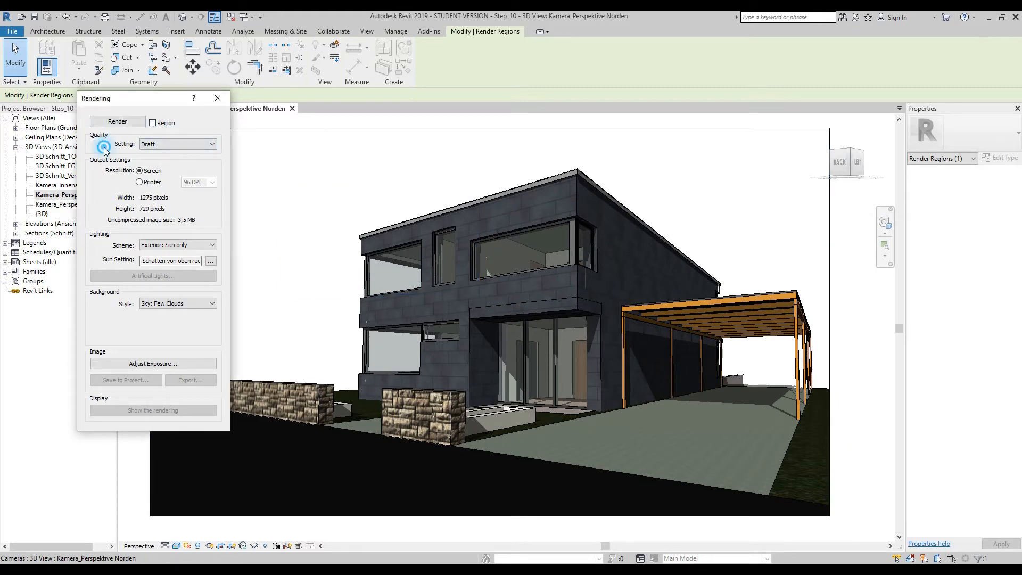
# Step: Set the render quality to Medium and the output resolution to Printer at 150 DPI
pyautogui.click(183, 143)
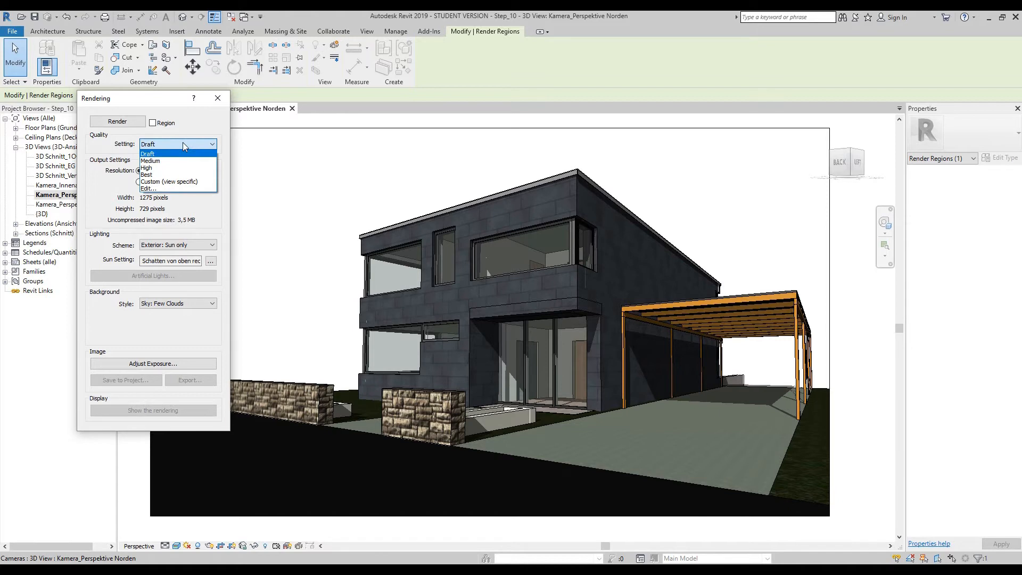
pyautogui.click(157, 160)
pyautogui.click(191, 145)
pyautogui.click(177, 144)
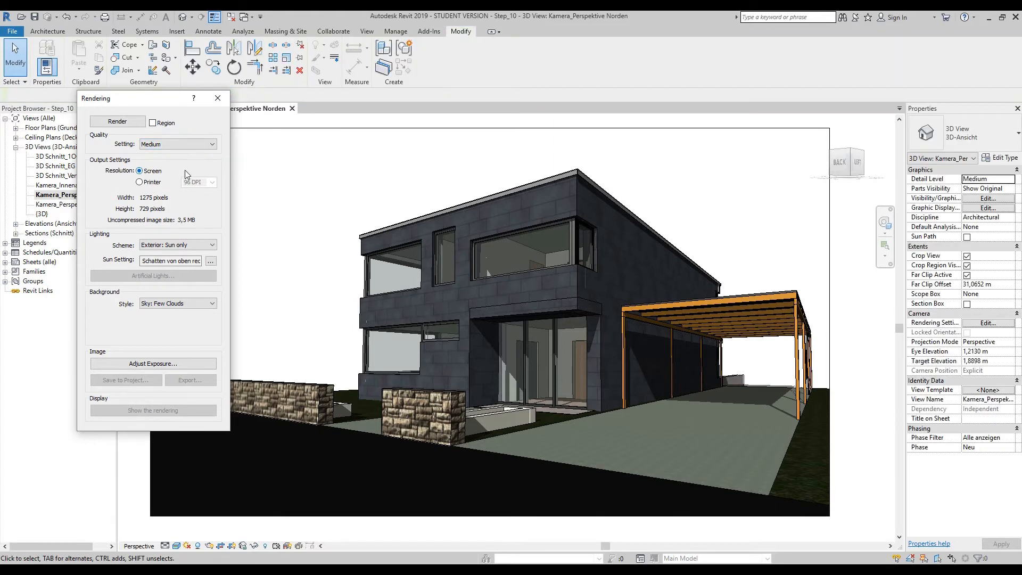
pyautogui.click(139, 182)
# Step: Examine the available lighting schemes, the sun settings presets and the background styles for the rendering
pyautogui.click(180, 245)
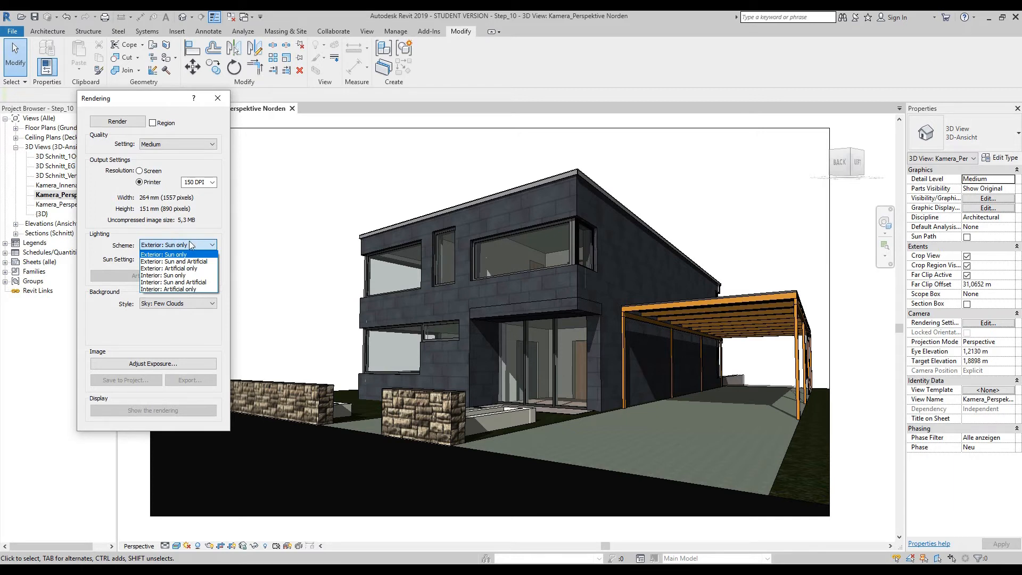
pyautogui.click(187, 244)
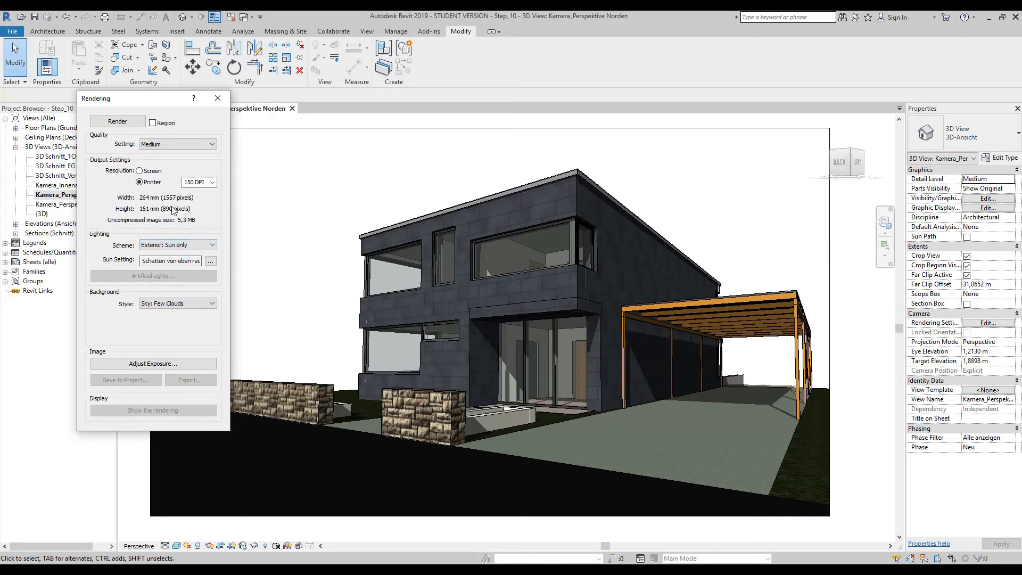
pyautogui.click(211, 261)
pyautogui.moveTo(513, 128); pyautogui.dragTo(500, 127)
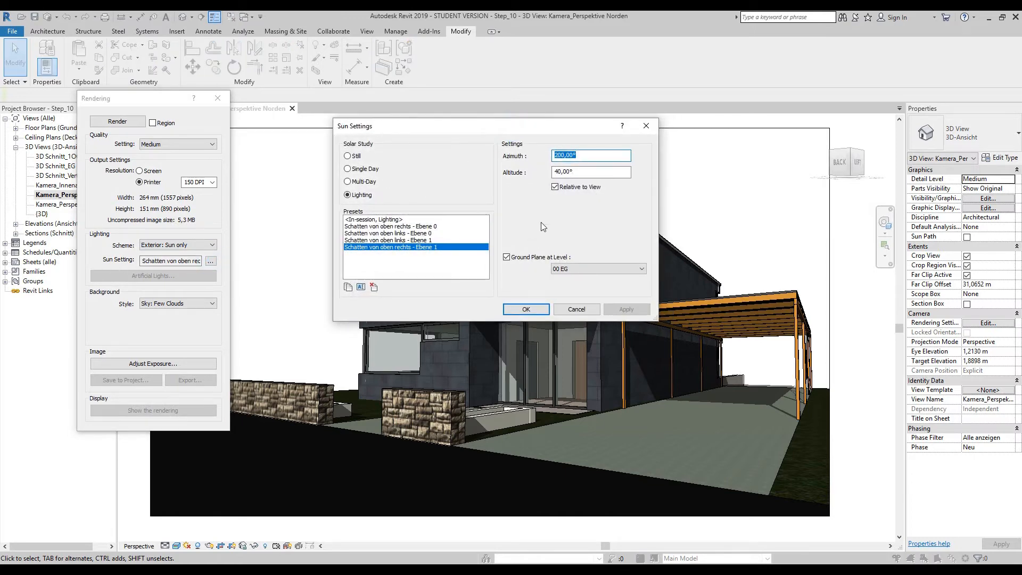
pyautogui.click(576, 309)
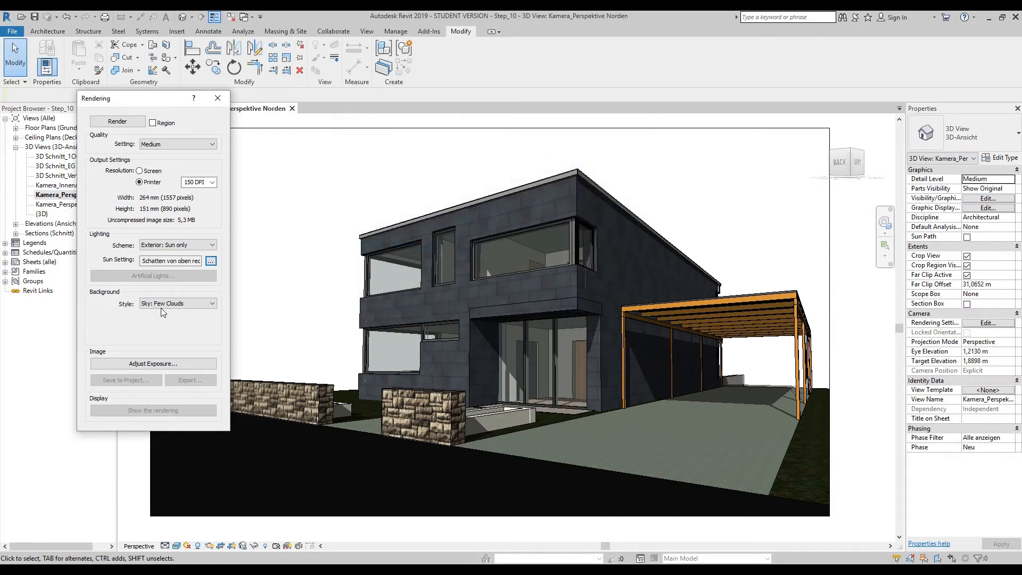
pyautogui.click(181, 303)
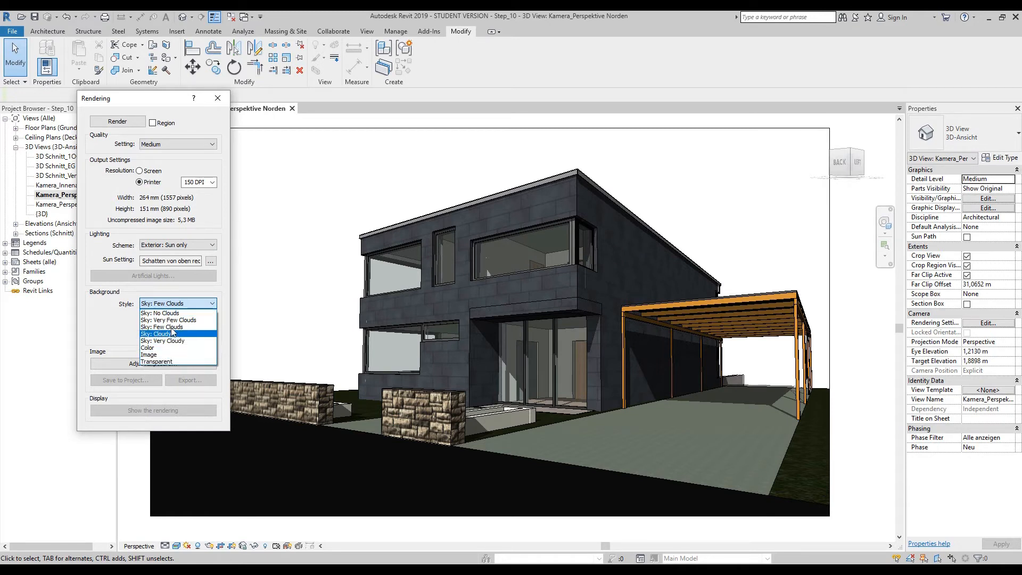
pyautogui.click(180, 304)
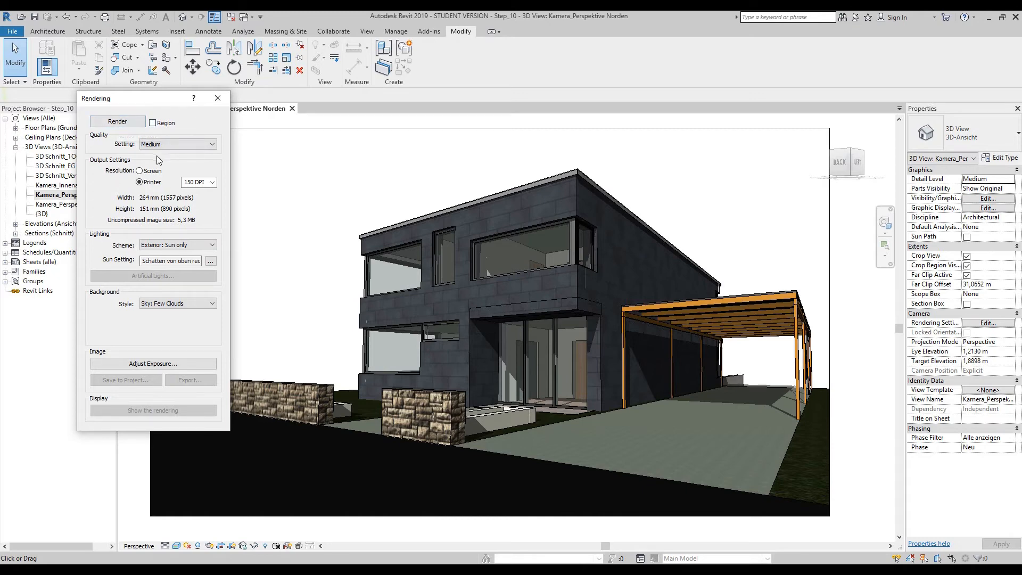
# Step: Render the north perspective view with the Medium quality and Sky: Few Clouds background
pyautogui.click(125, 123)
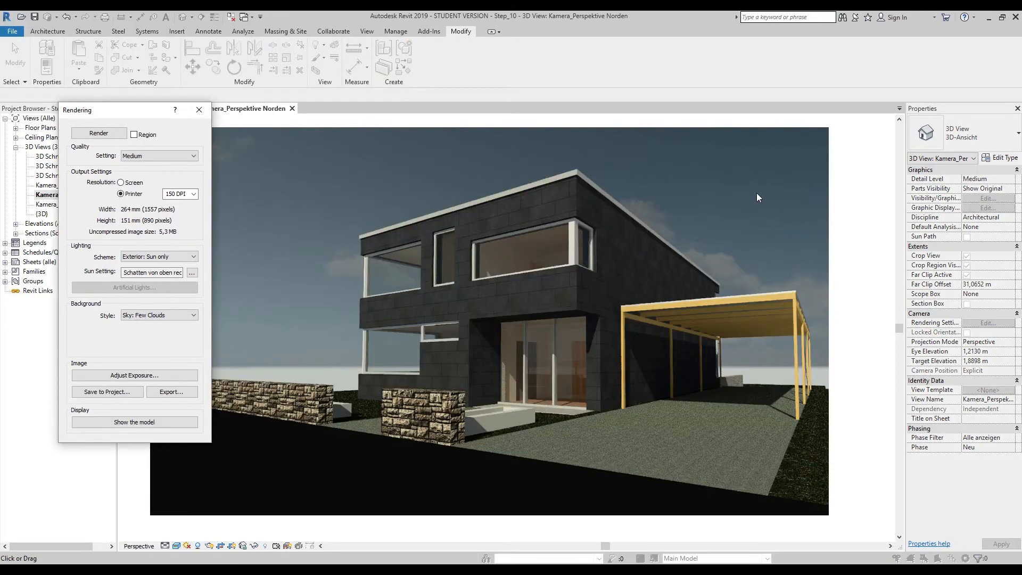
pyautogui.moveTo(121, 108)
pyautogui.mouseDown()
pyautogui.moveTo(123, 144)
pyautogui.moveTo(205, 136)
pyautogui.moveTo(134, 90)
pyautogui.moveTo(75, 96)
pyautogui.moveTo(138, 104)
pyautogui.mouseUp()
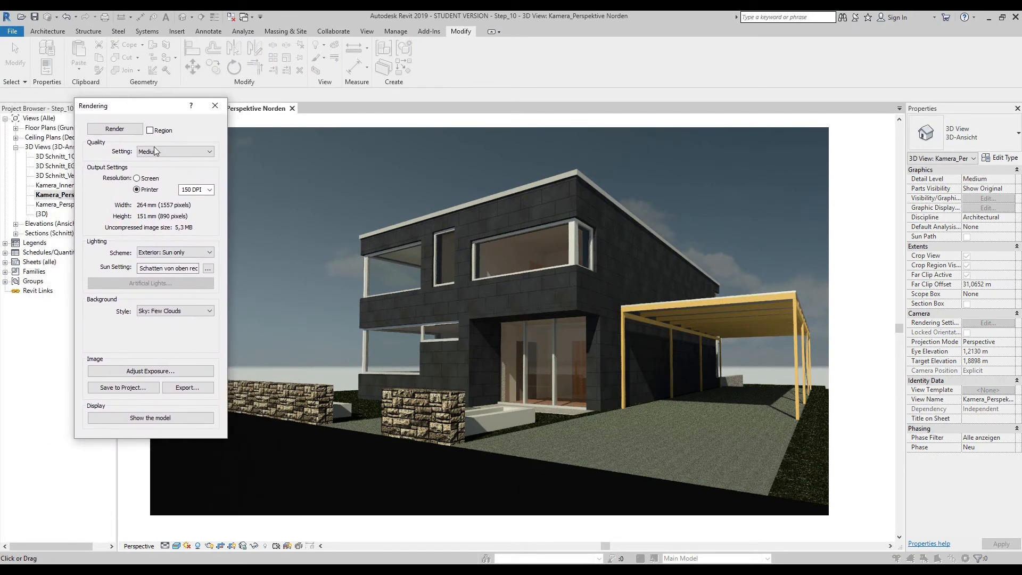
# Step: Copy the Medium quality to a custom setting with Advanced light and material accuracy and a render level of 8
pyautogui.click(181, 151)
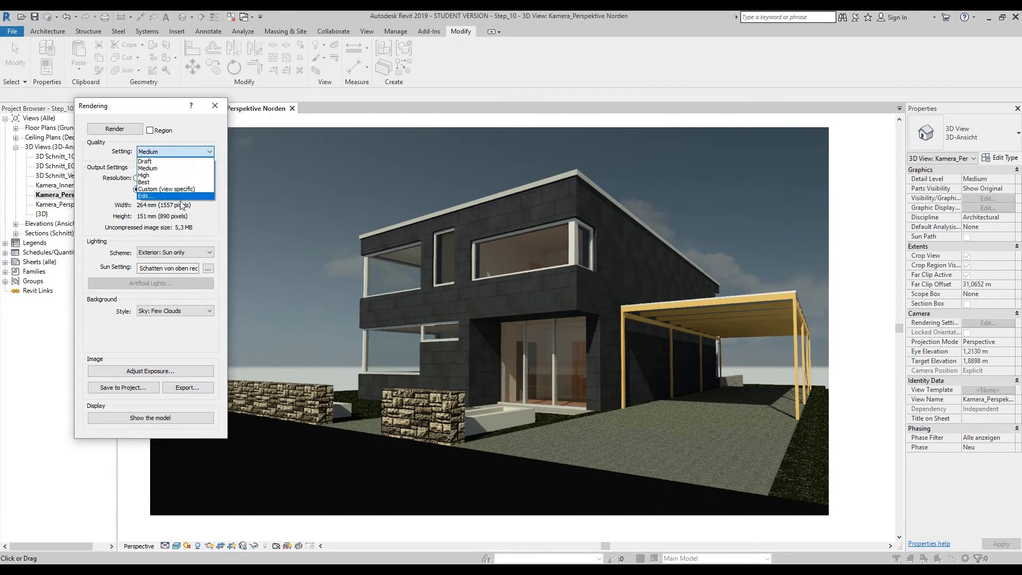
pyautogui.click(165, 197)
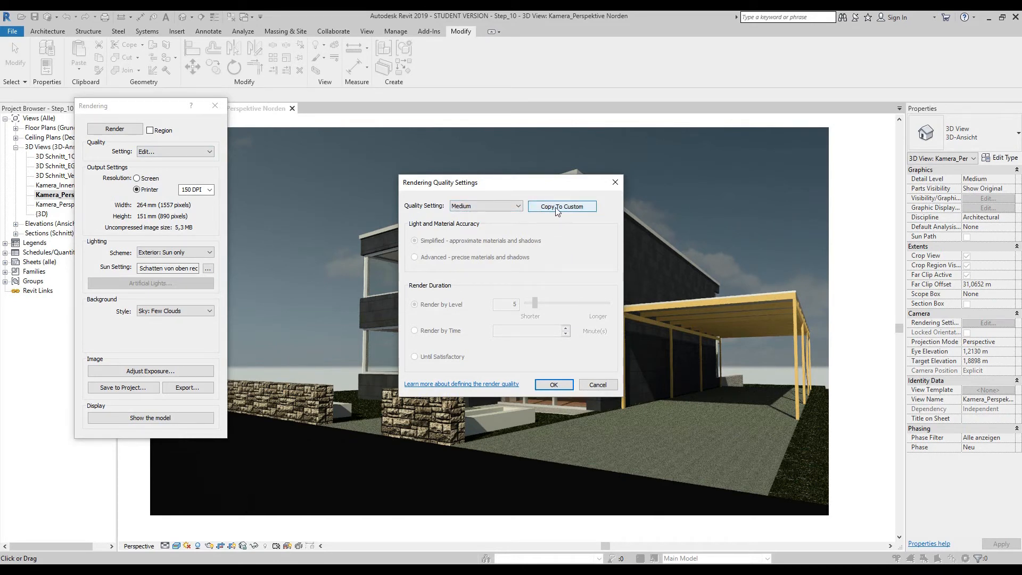
pyautogui.click(579, 208)
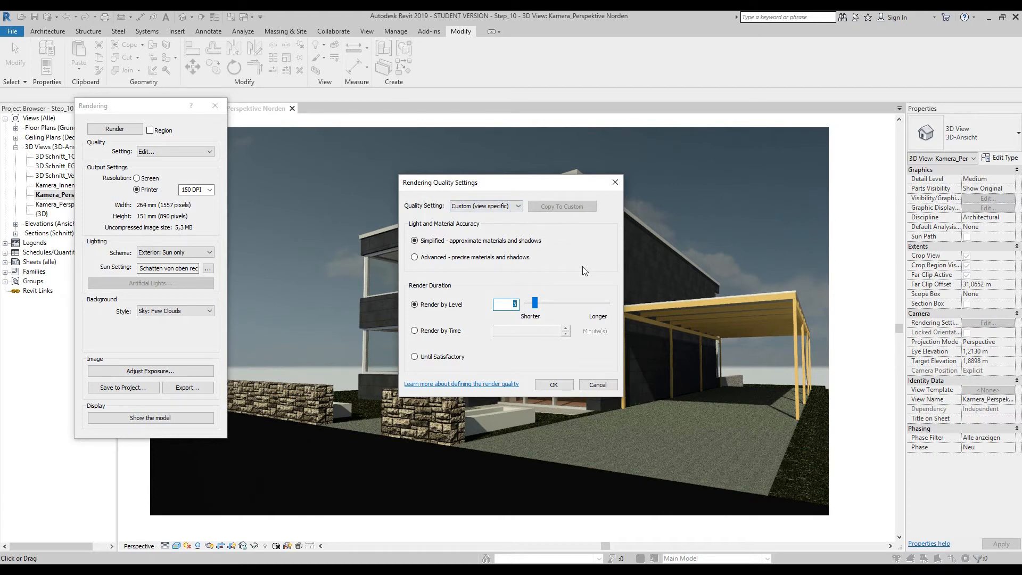
pyautogui.click(415, 258)
pyautogui.click(510, 304)
pyautogui.write('8')
pyautogui.click(527, 353)
pyautogui.click(558, 385)
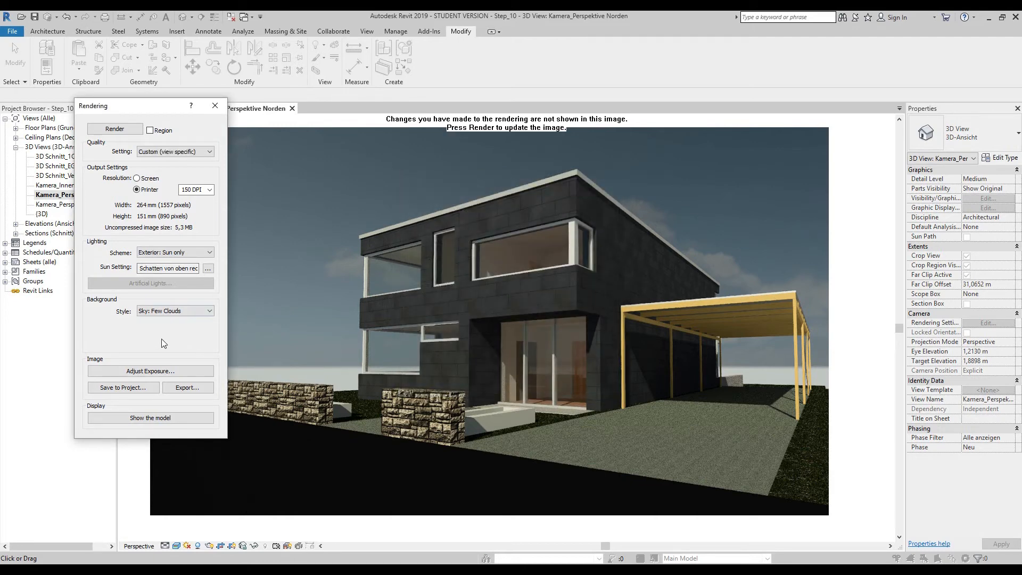
# Step: Change the render background style to Image and load Park_Grass.JPG as the background picture
pyautogui.click(177, 310)
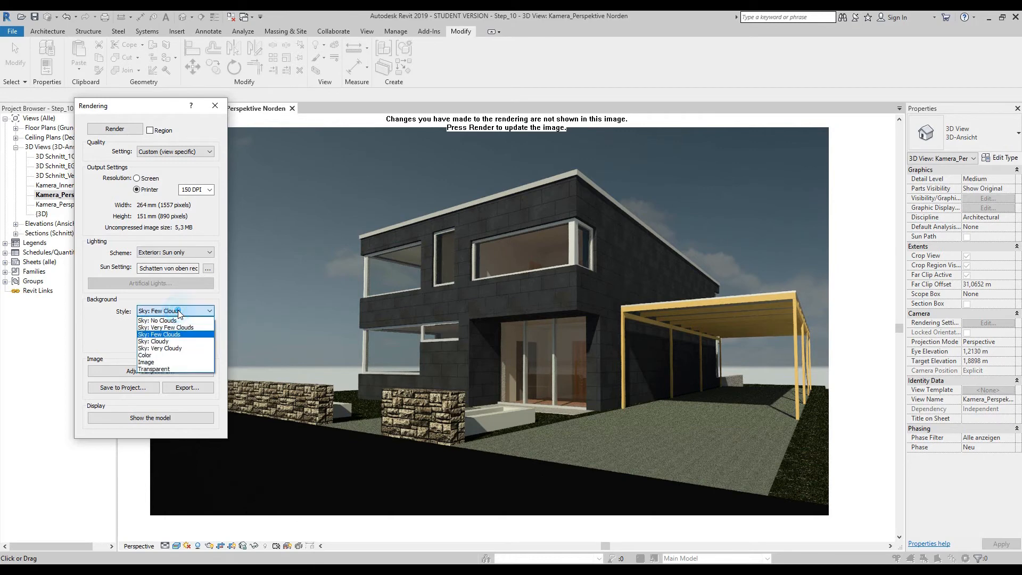
pyautogui.click(180, 362)
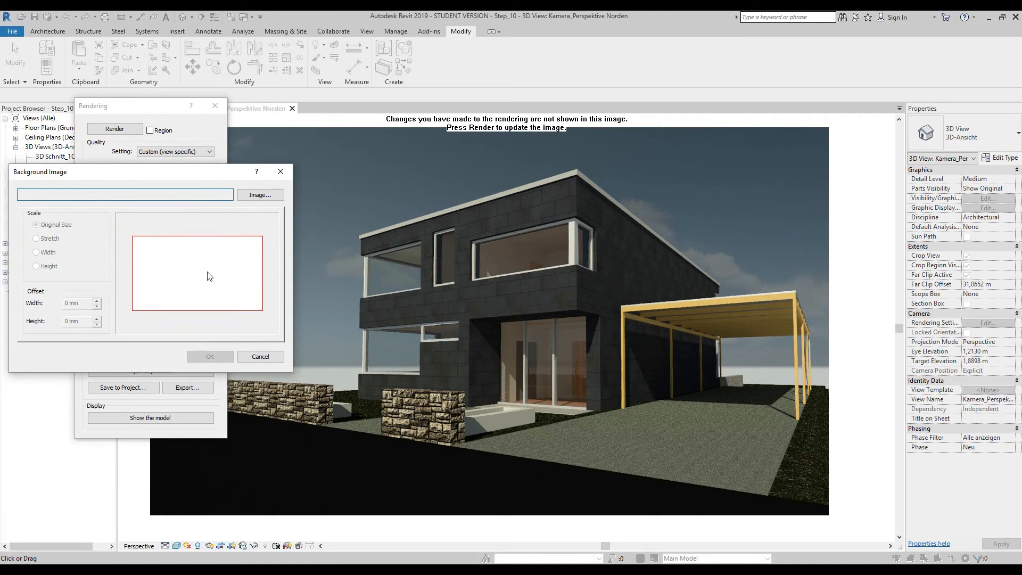
pyautogui.click(265, 195)
pyautogui.click(427, 157)
pyautogui.click(666, 437)
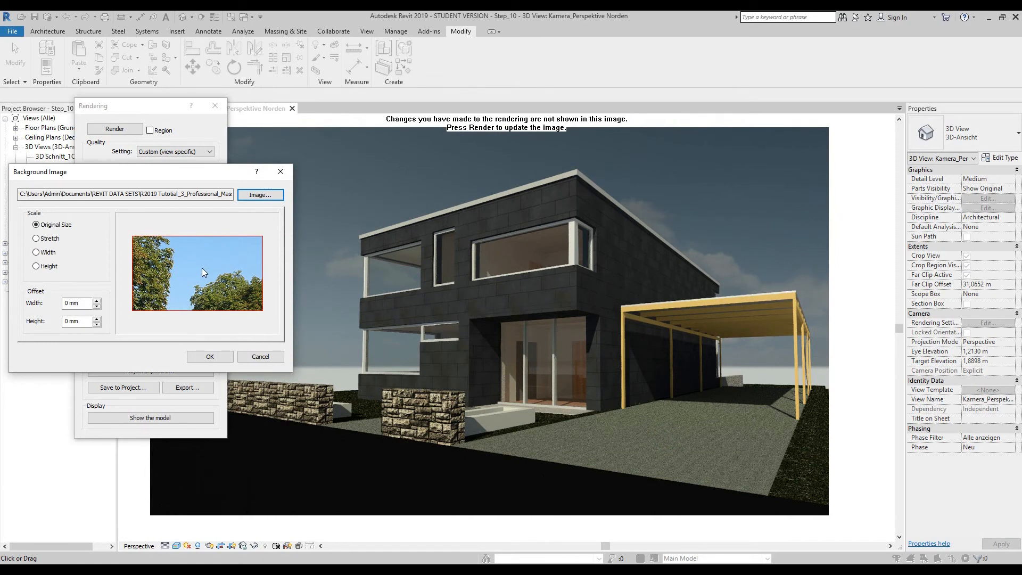
# Step: Stretch the background image to fit the view and set its height offset to 30 mm
pyautogui.click(36, 238)
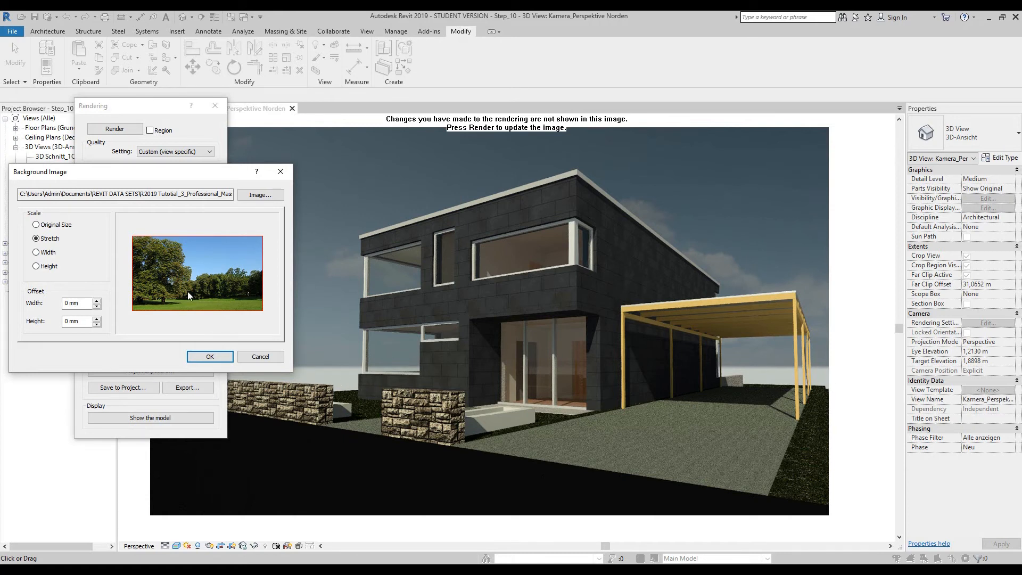
pyautogui.doubleClick(71, 323)
pyautogui.click(148, 332)
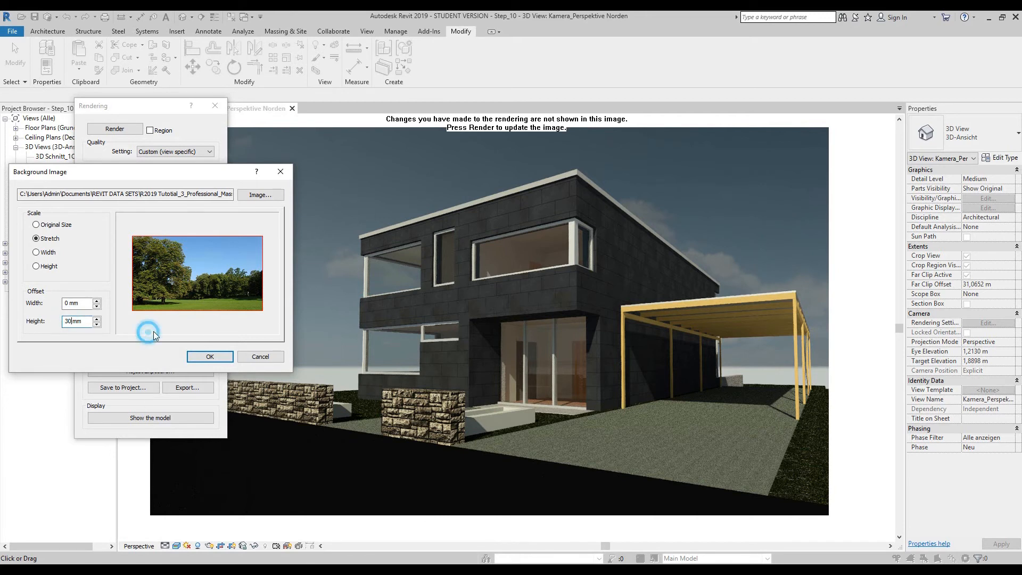
pyautogui.click(210, 357)
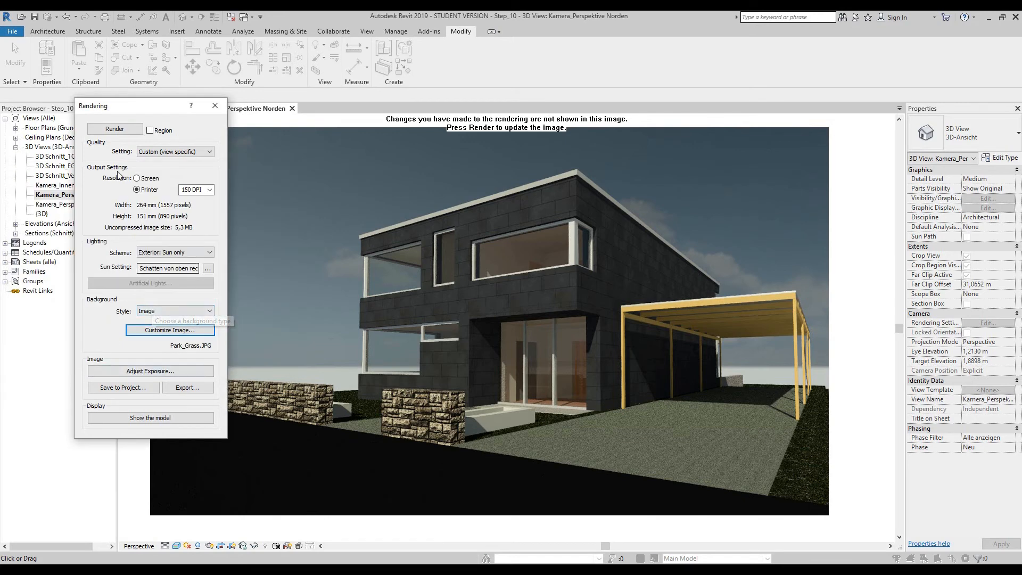
# Step: Render the north perspective view again with the custom quality and the park background image
pyautogui.moveTo(124, 110); pyautogui.dragTo(118, 109)
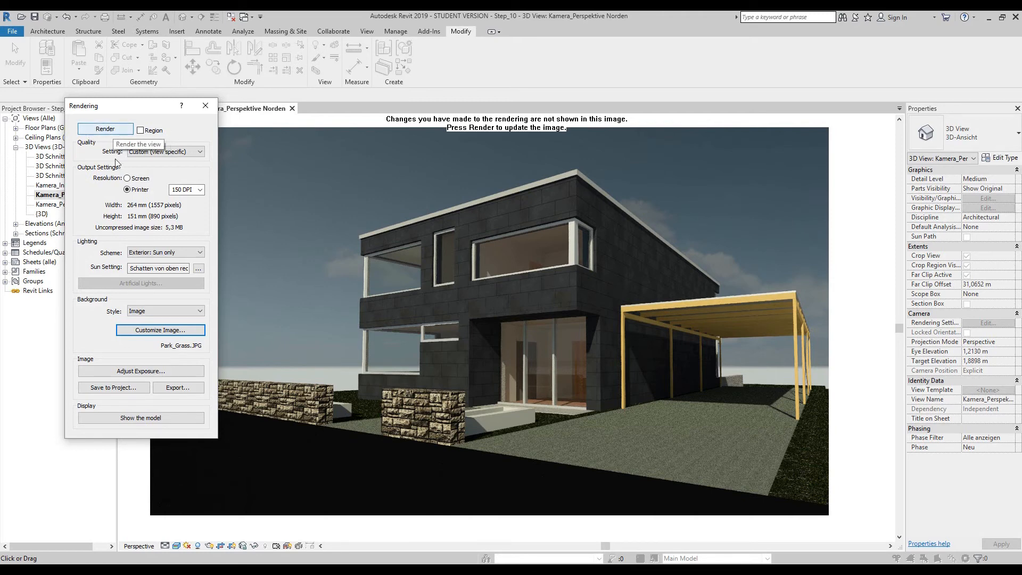
pyautogui.click(105, 129)
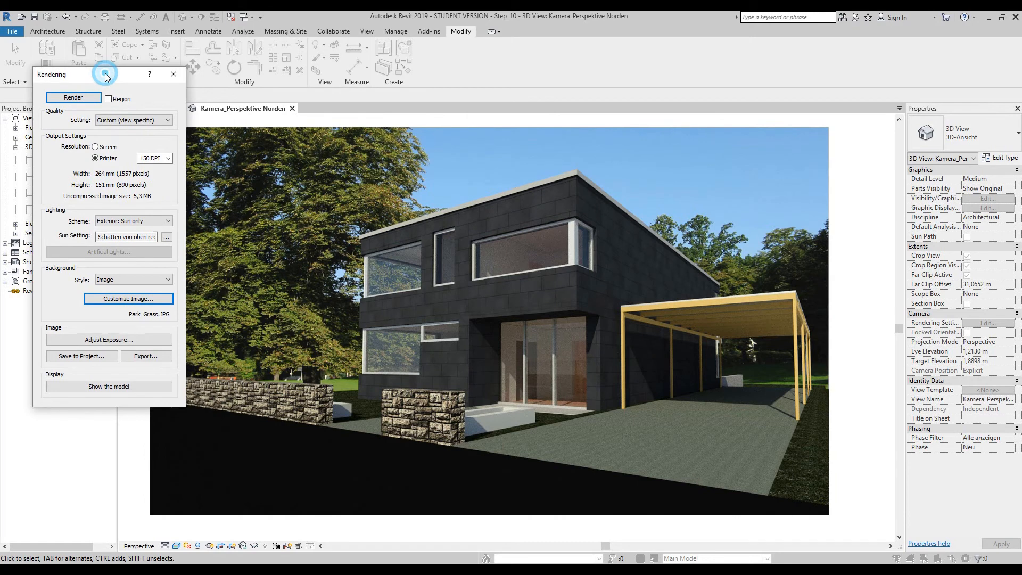
pyautogui.moveTo(108, 83)
pyautogui.mouseDown()
pyautogui.moveTo(130, 137)
pyautogui.moveTo(127, 88)
pyautogui.moveTo(97, 78)
pyautogui.mouseUp()
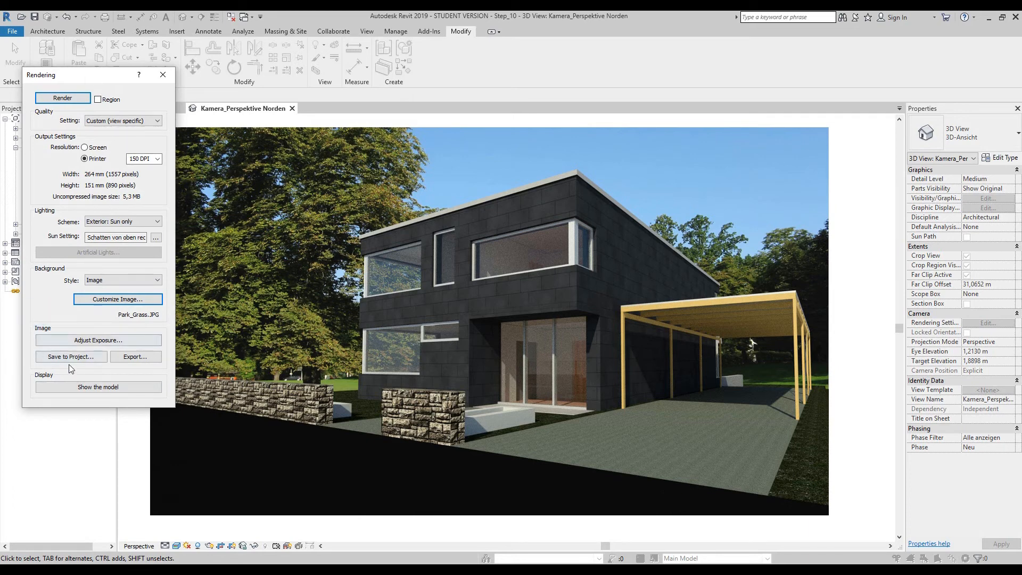
# Step: Open the export of the rendered image as a JPEG file and cancel it
pyautogui.click(146, 359)
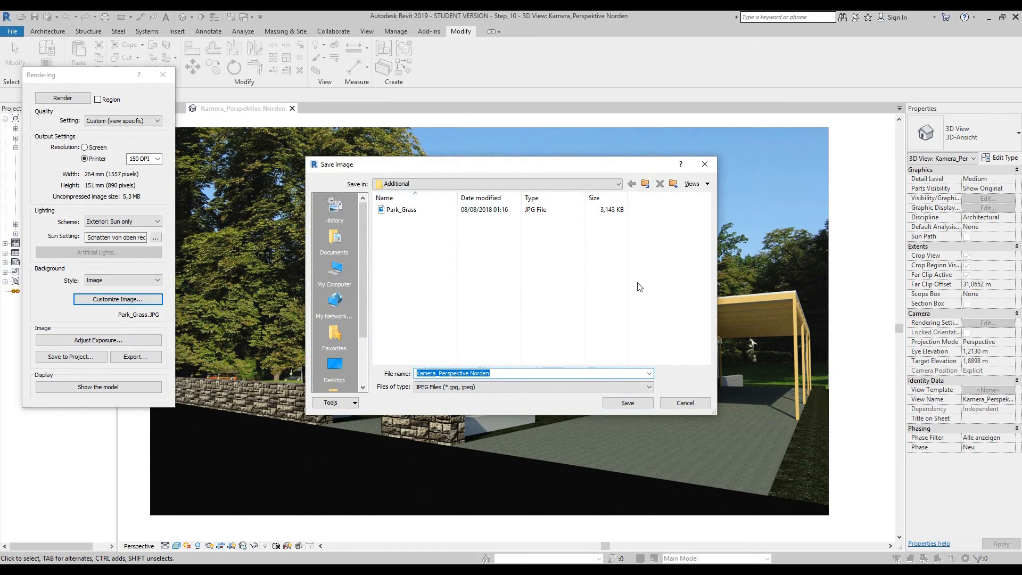
pyautogui.click(686, 403)
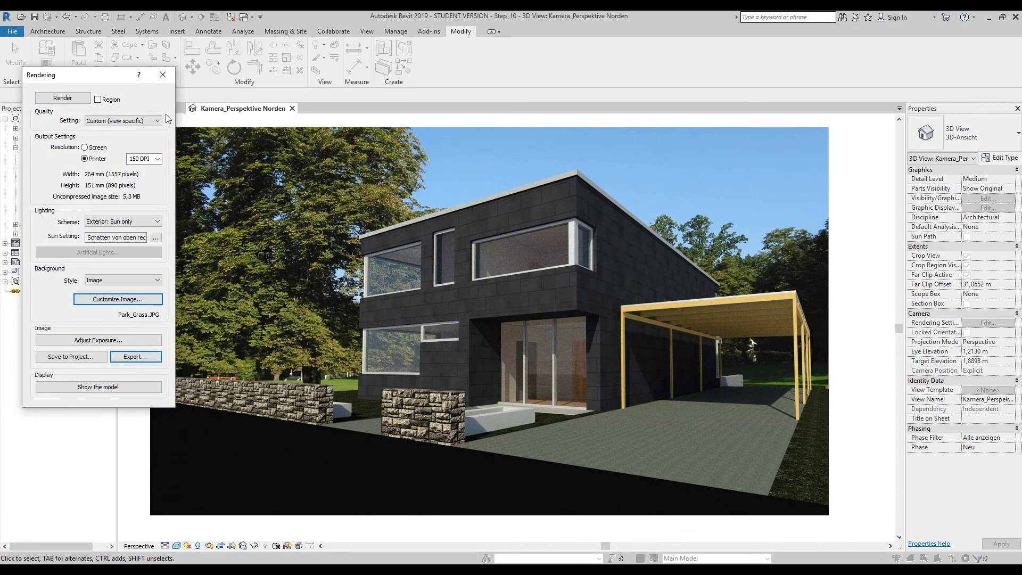
pyautogui.moveTo(93, 79); pyautogui.dragTo(94, 130)
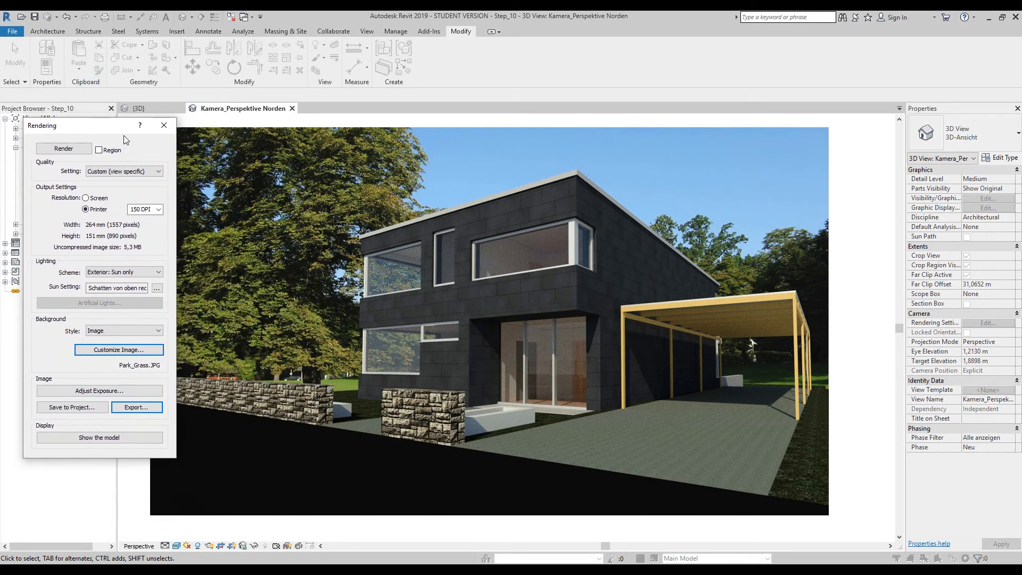
# Step: Close the rendering settings and both open views, and close the Step_10 project without saving changes
pyautogui.click(163, 125)
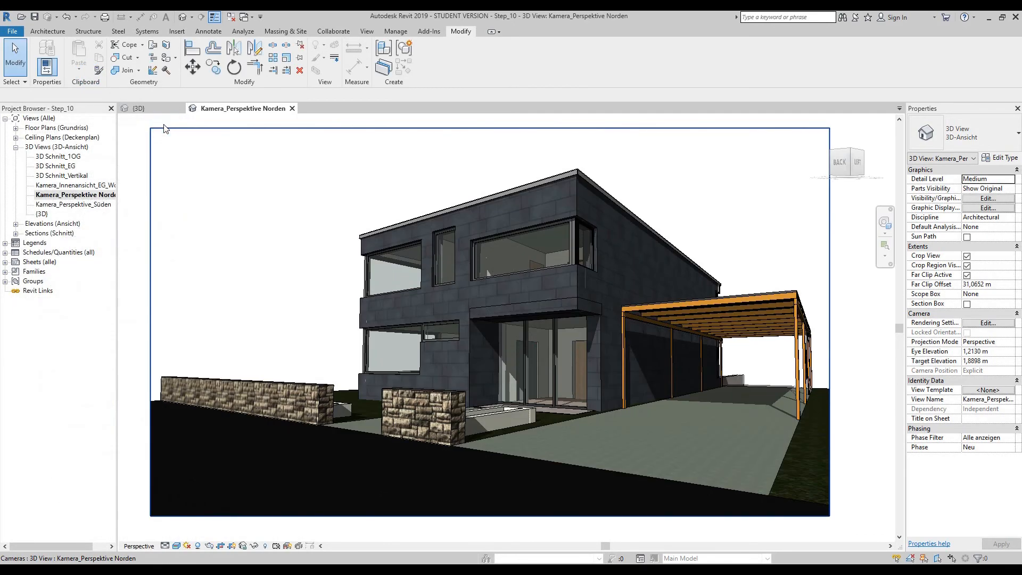
pyautogui.click(292, 108)
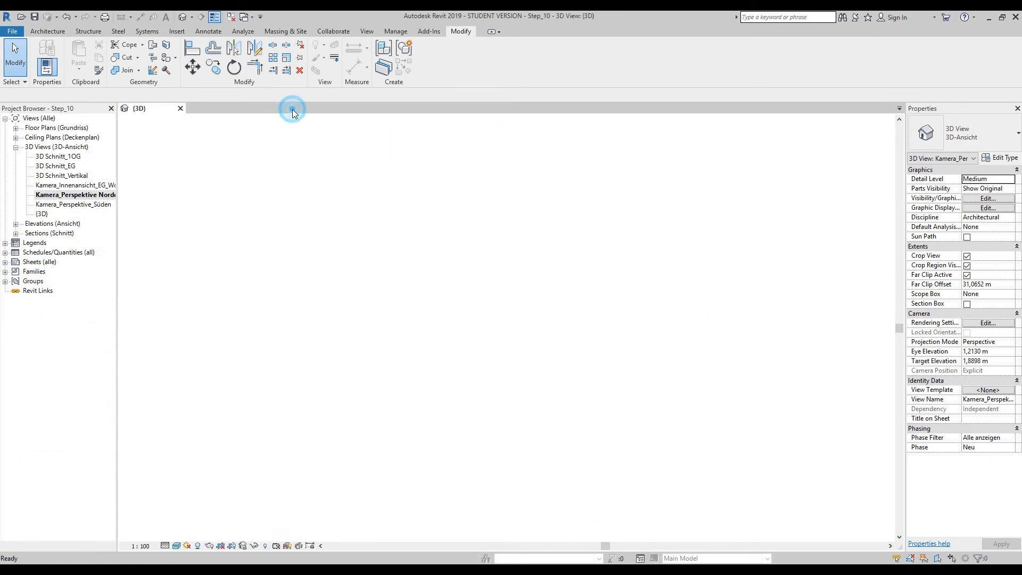
pyautogui.click(179, 108)
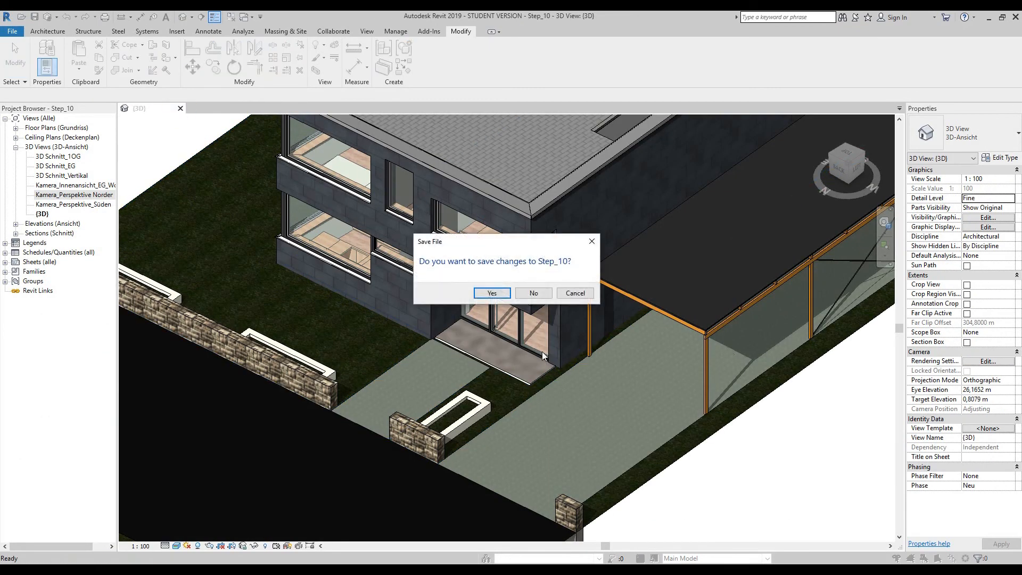
pyautogui.click(534, 293)
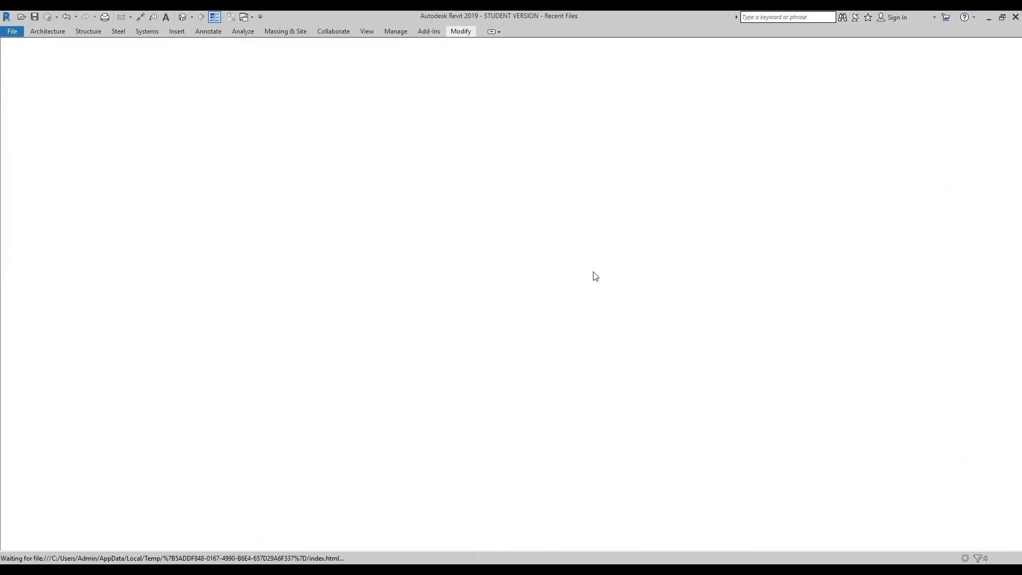